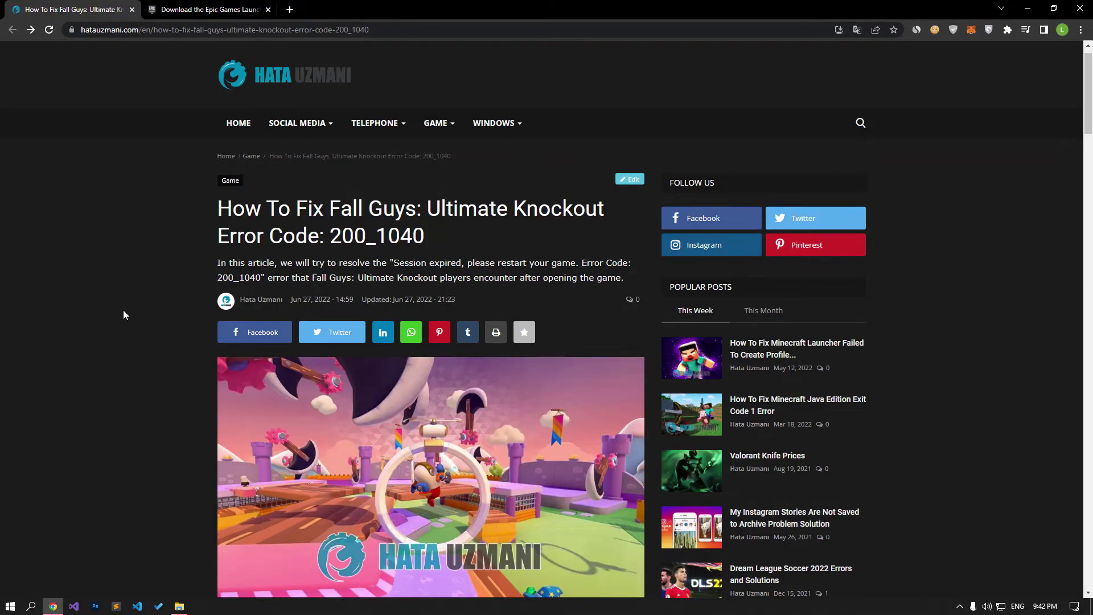
- Scroll the Fall Guys 200_1040 article down to its numbered fixes, starting at Verify Game File Integrity
{"action": "scroll", "coordinate": [124, 315], "scroll_direction": "down", "scroll_amount": 10}
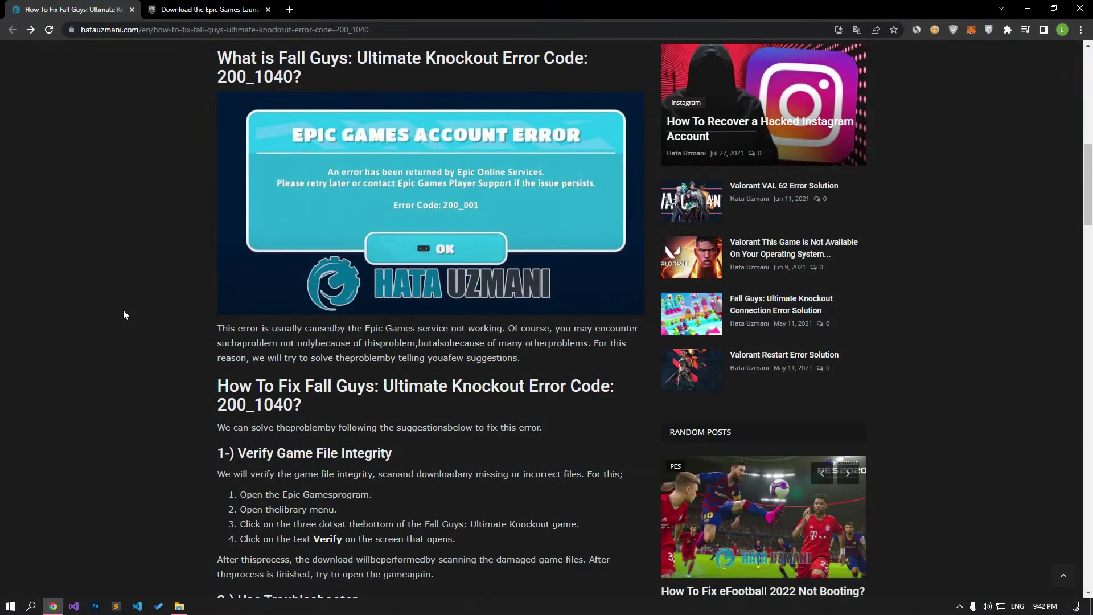
{"action": "scroll", "coordinate": [123, 310], "scroll_direction": "down", "scroll_amount": 5}
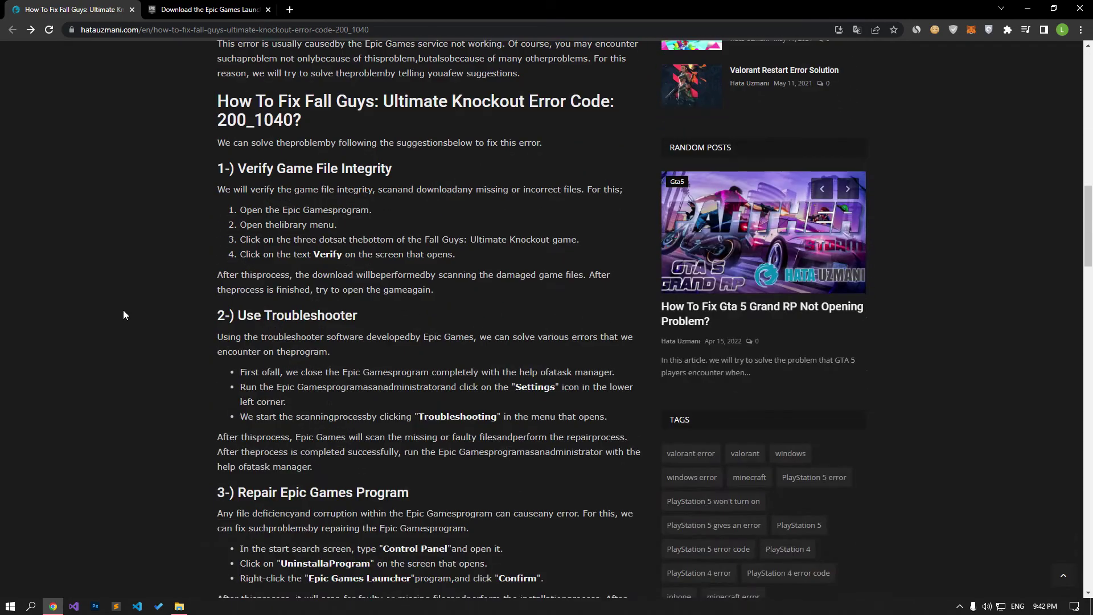
- Open the Fall Guys options in the Epic launcher Library to reach Verify, then return to the article
{"action": "left_click", "coordinate": [182, 607]}
{"action": "left_click", "coordinate": [645, 194]}
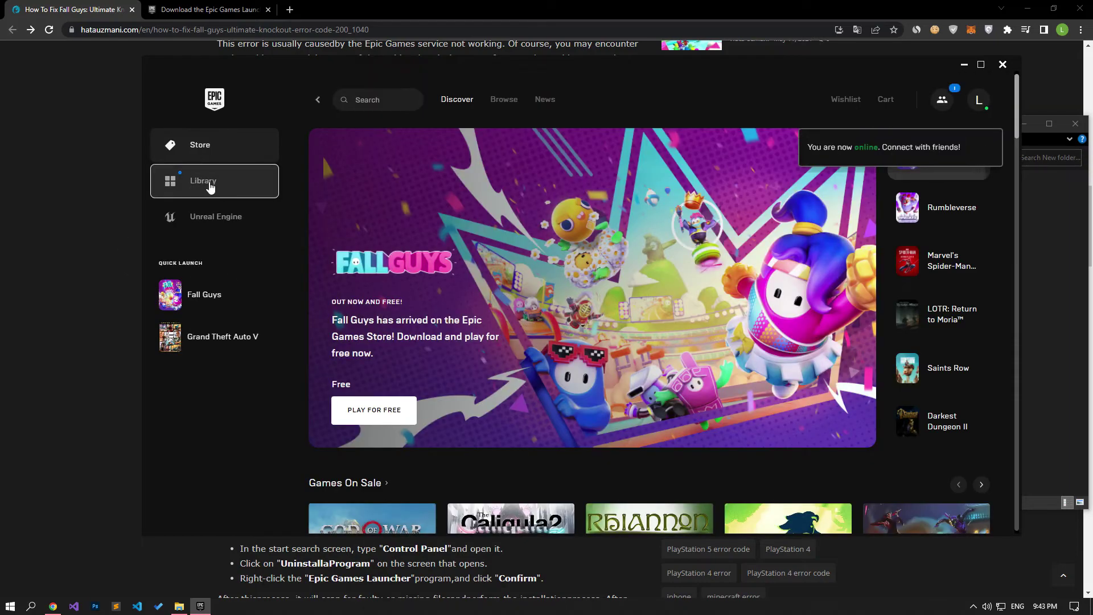
{"action": "left_click", "coordinate": [210, 188]}
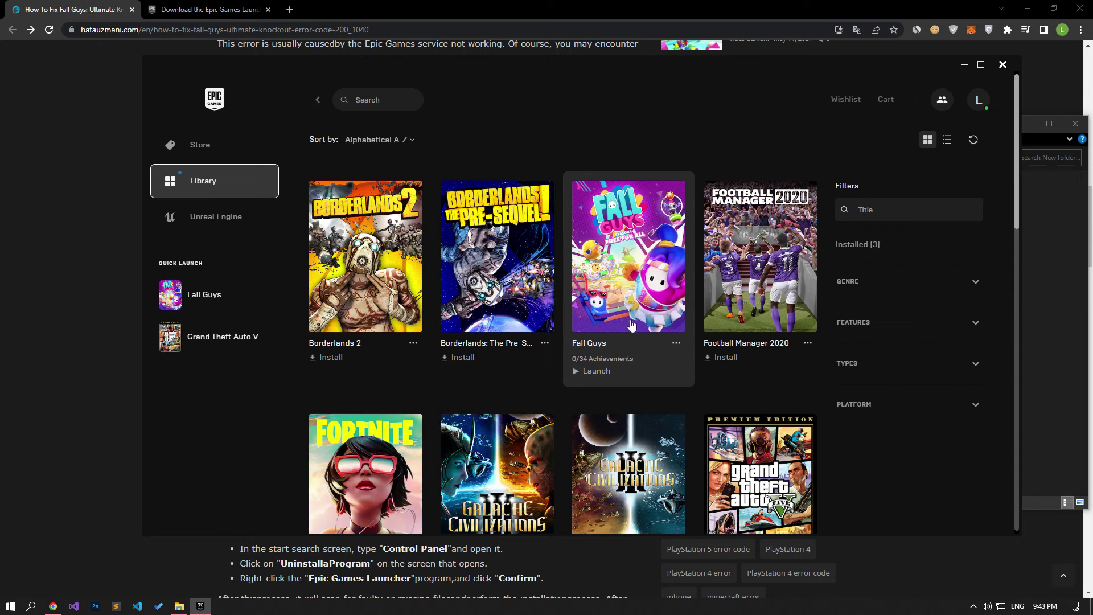
{"action": "left_click", "coordinate": [676, 343]}
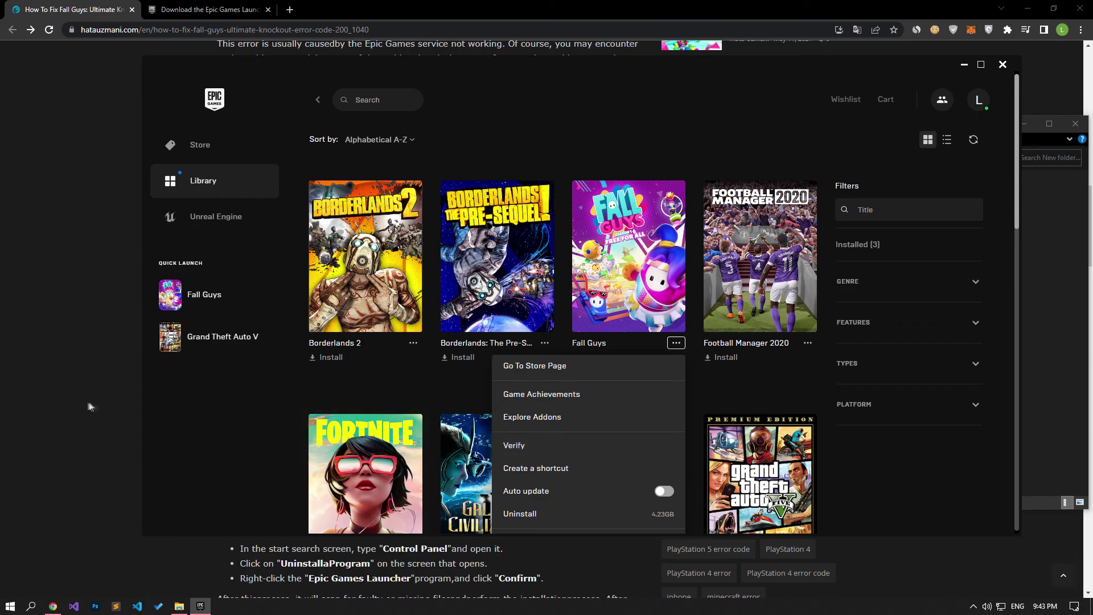
{"action": "left_click", "coordinate": [87, 403]}
- Read further down the fix article, then switch back to the Epic launcher
{"action": "scroll", "coordinate": [87, 403], "scroll_direction": "down", "scroll_amount": 2}
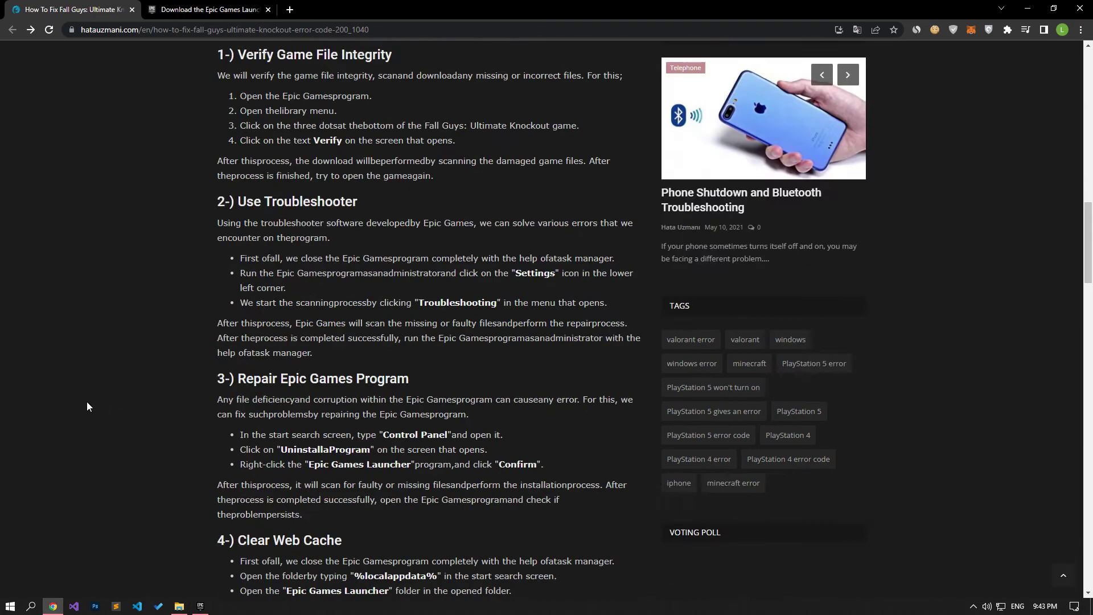
{"action": "scroll", "coordinate": [87, 402], "scroll_direction": "down", "scroll_amount": 5}
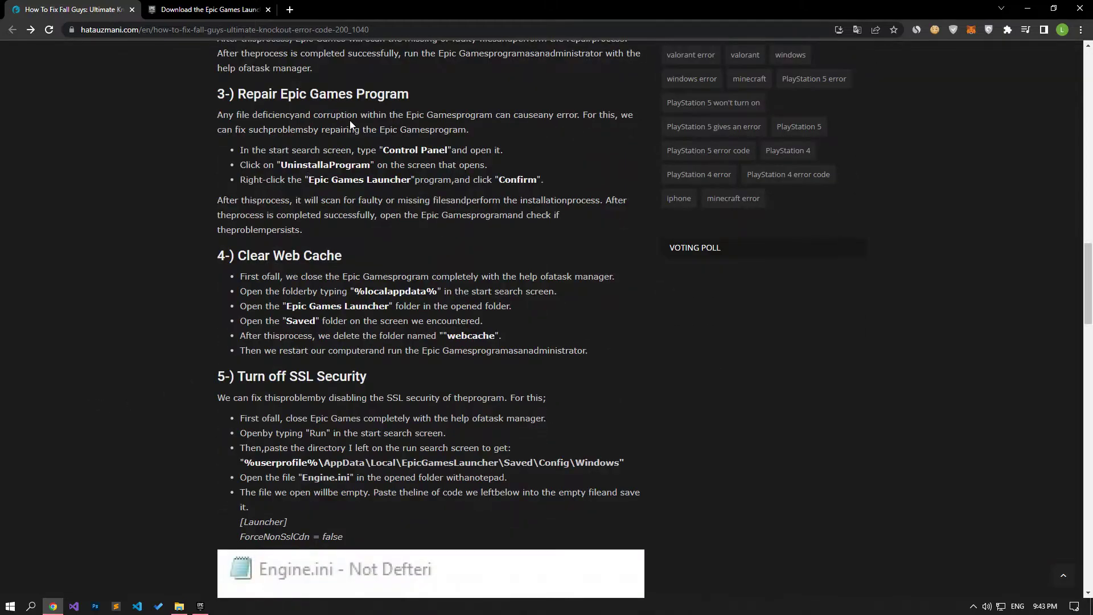
{"action": "scroll", "coordinate": [296, 165], "scroll_direction": "up", "scroll_amount": 4}
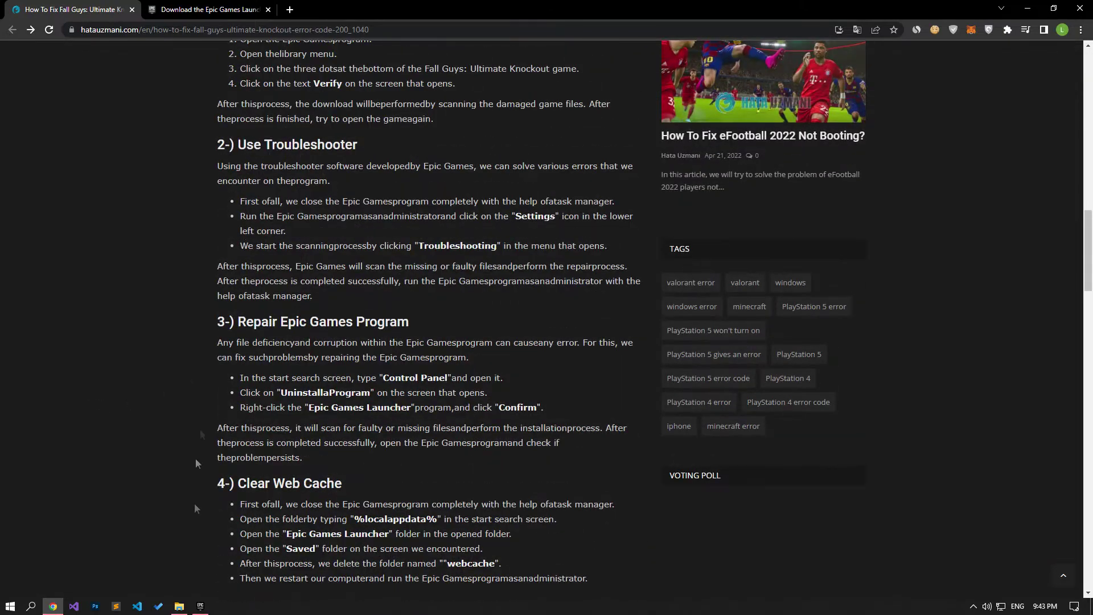
{"action": "left_click", "coordinate": [178, 606]}
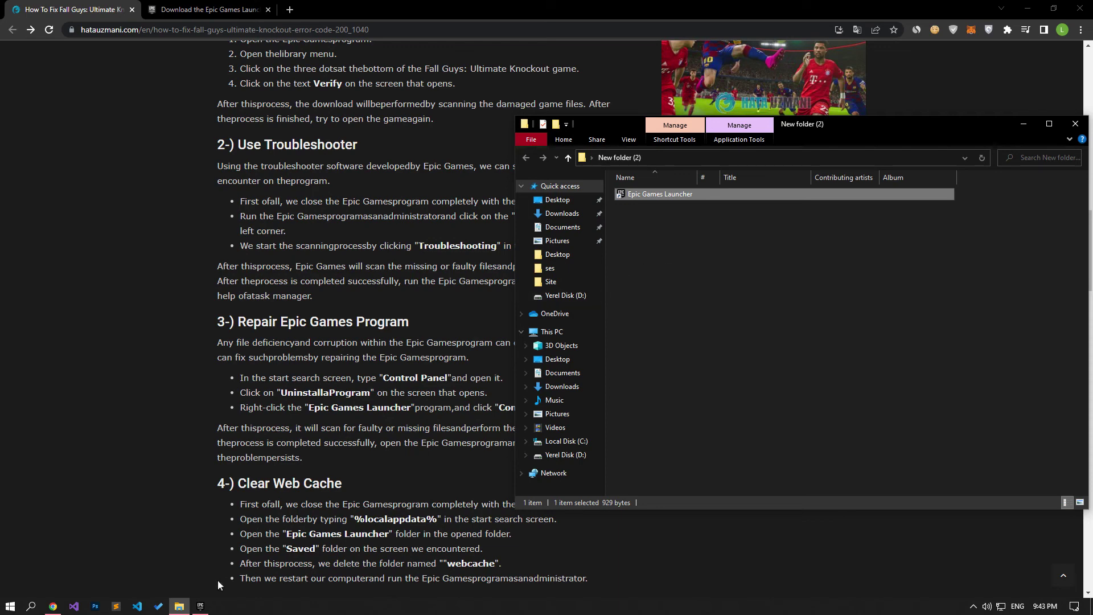
{"action": "key", "text": "Return"}
- Run Troubleshoot from the launcher Settings; the recommended 4-core CPU requirement is not met
{"action": "left_click", "coordinate": [979, 103]}
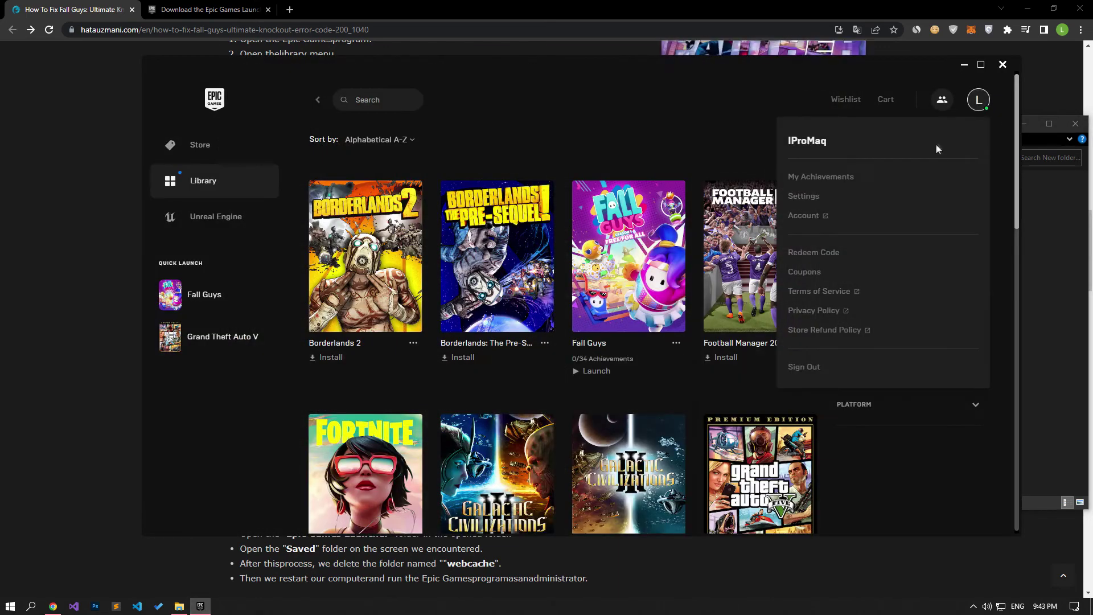
{"action": "left_click", "coordinate": [812, 195]}
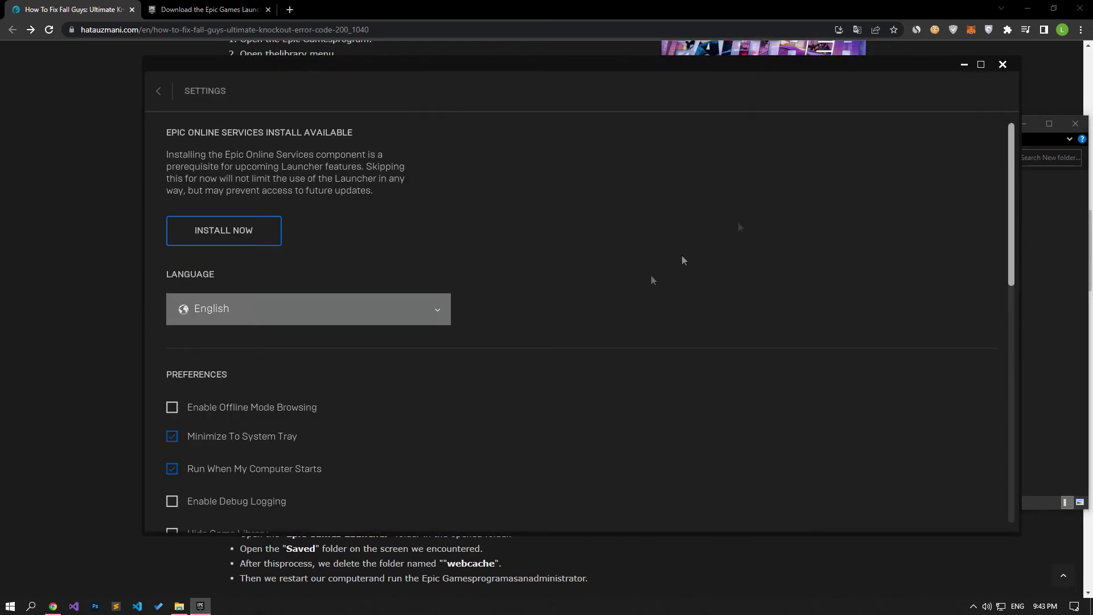
{"action": "scroll", "coordinate": [617, 305], "scroll_direction": "down", "scroll_amount": 7}
{"action": "scroll", "coordinate": [617, 306], "scroll_direction": "down", "scroll_amount": 1}
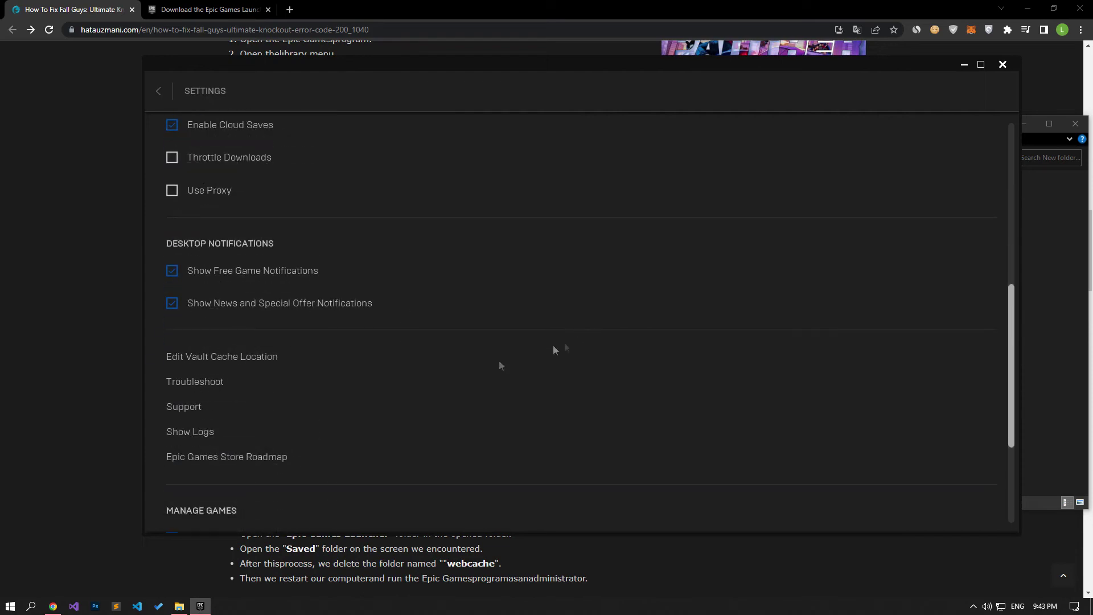
{"action": "left_click", "coordinate": [191, 383]}
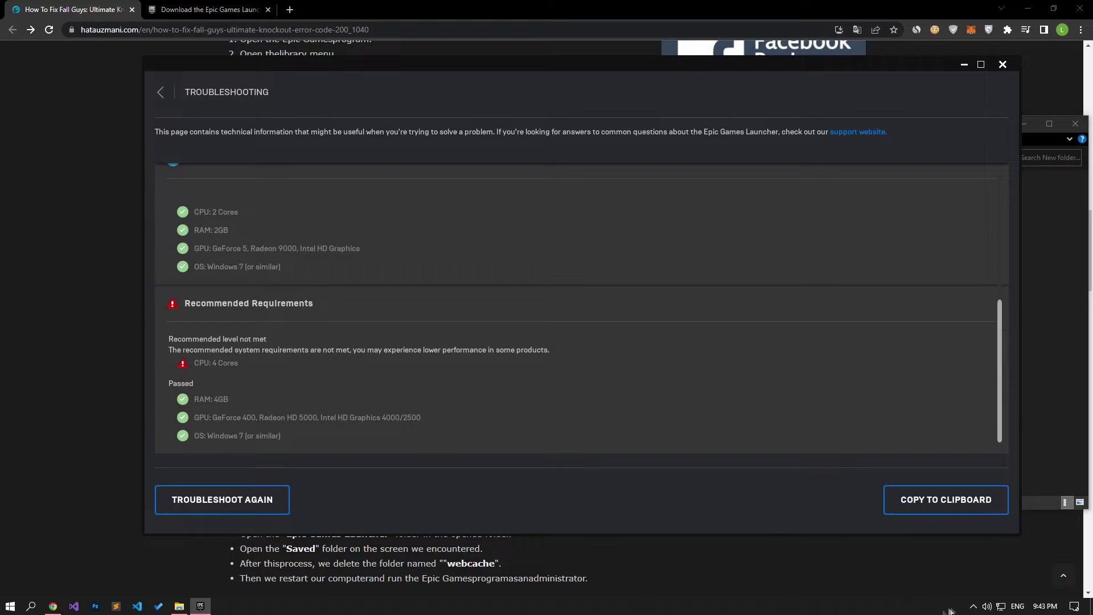
{"action": "left_click", "coordinate": [974, 605]}
- Exit the Epic launcher from the tray and relaunch its shortcut as administrator
{"action": "right_click", "coordinate": [997, 563]}
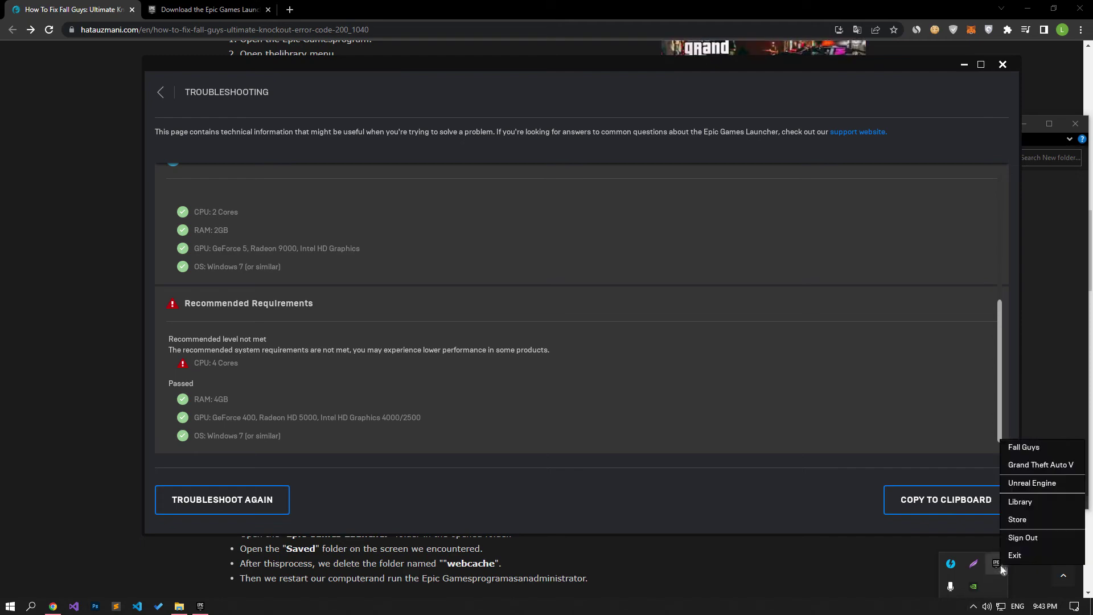
{"action": "left_click", "coordinate": [1023, 557]}
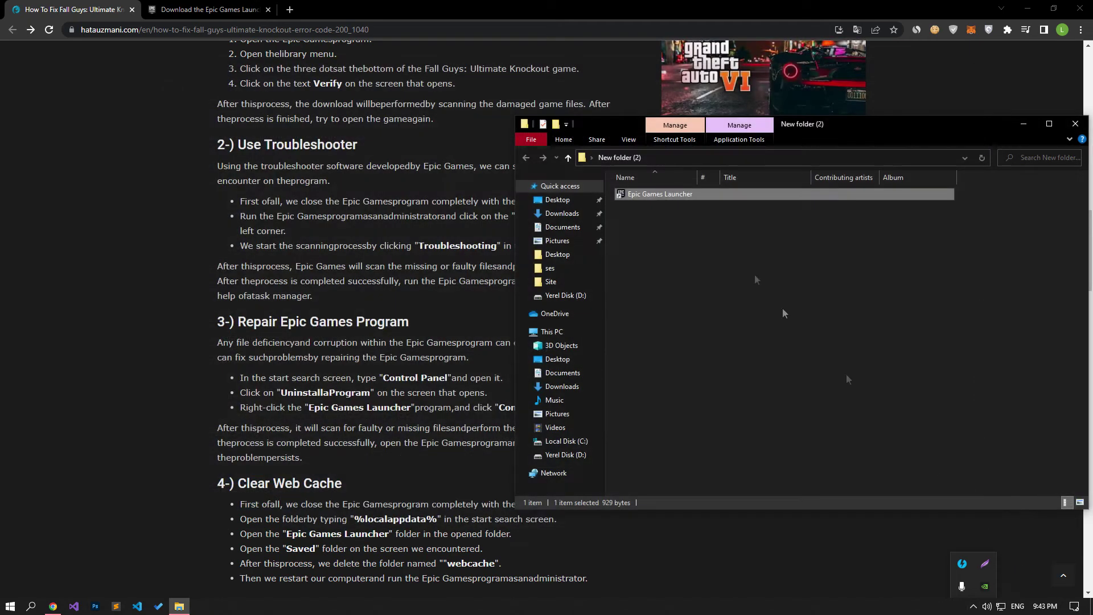
{"action": "right_click", "coordinate": [662, 196]}
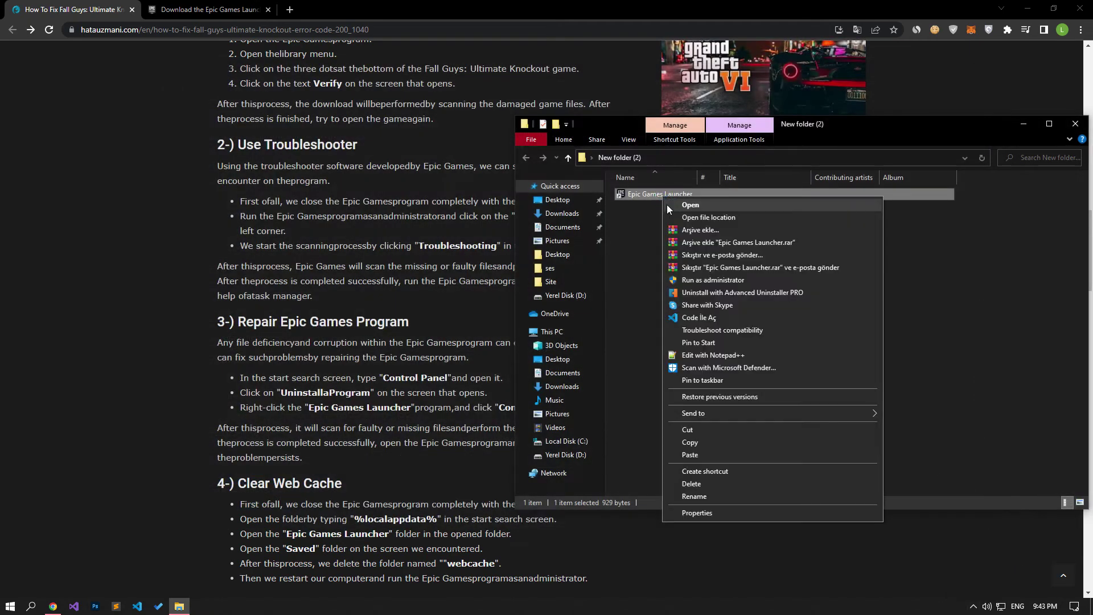
{"action": "left_click", "coordinate": [692, 279]}
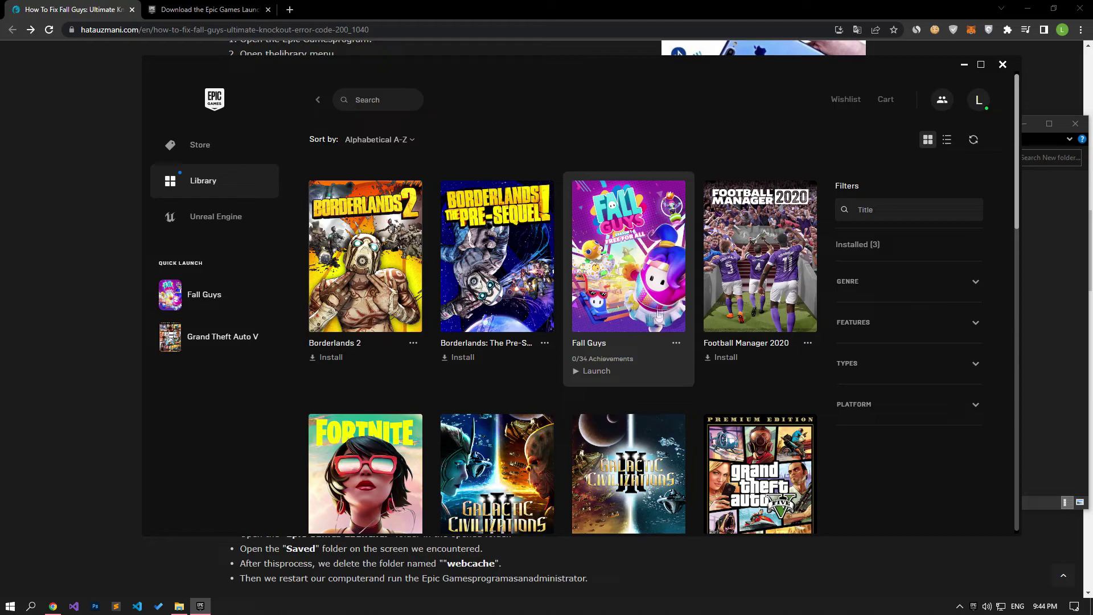
{"action": "left_click", "coordinate": [42, 297]}
- Scroll the guide to the Repair section and switch to the Epic Games Launcher download page
{"action": "scroll", "coordinate": [42, 297], "scroll_direction": "down", "scroll_amount": 2}
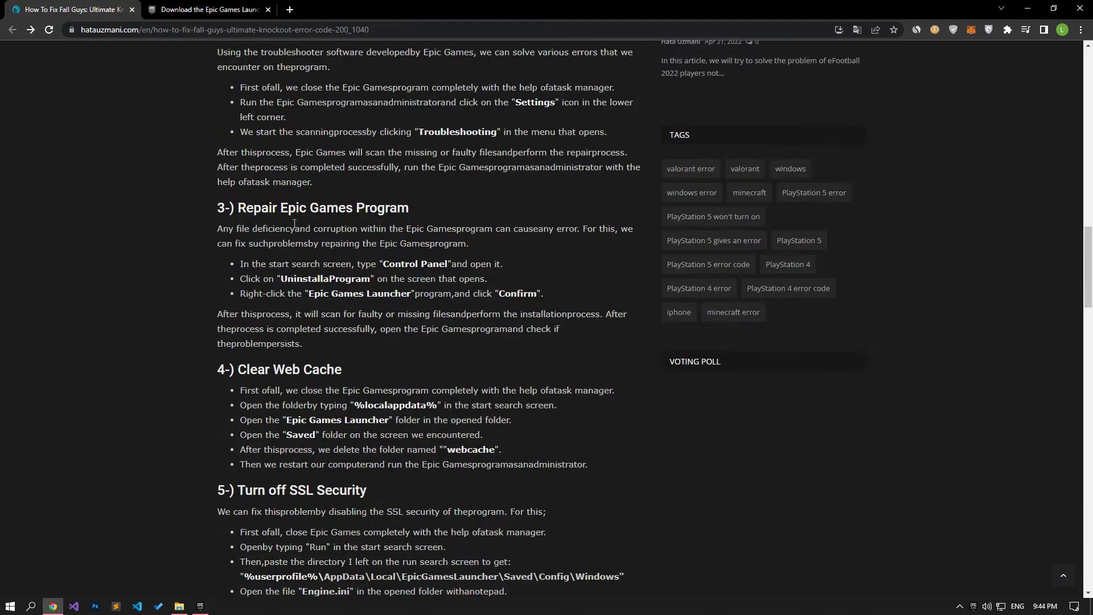
{"action": "scroll", "coordinate": [294, 223], "scroll_direction": "down", "scroll_amount": 4}
{"action": "scroll", "coordinate": [294, 223], "scroll_direction": "up", "scroll_amount": 5}
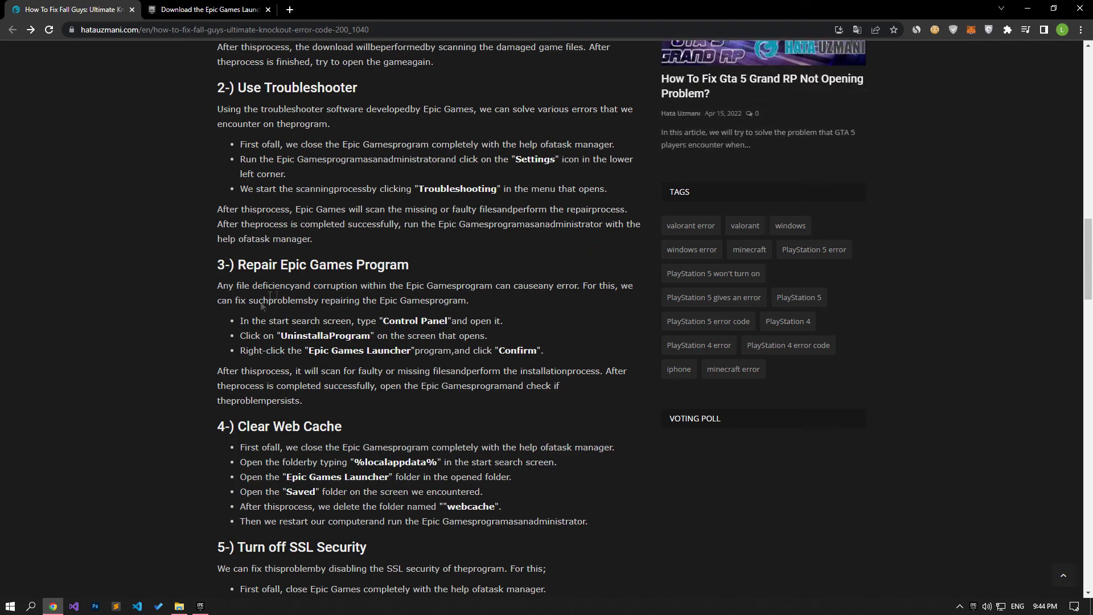
{"action": "left_click", "coordinate": [193, 9]}
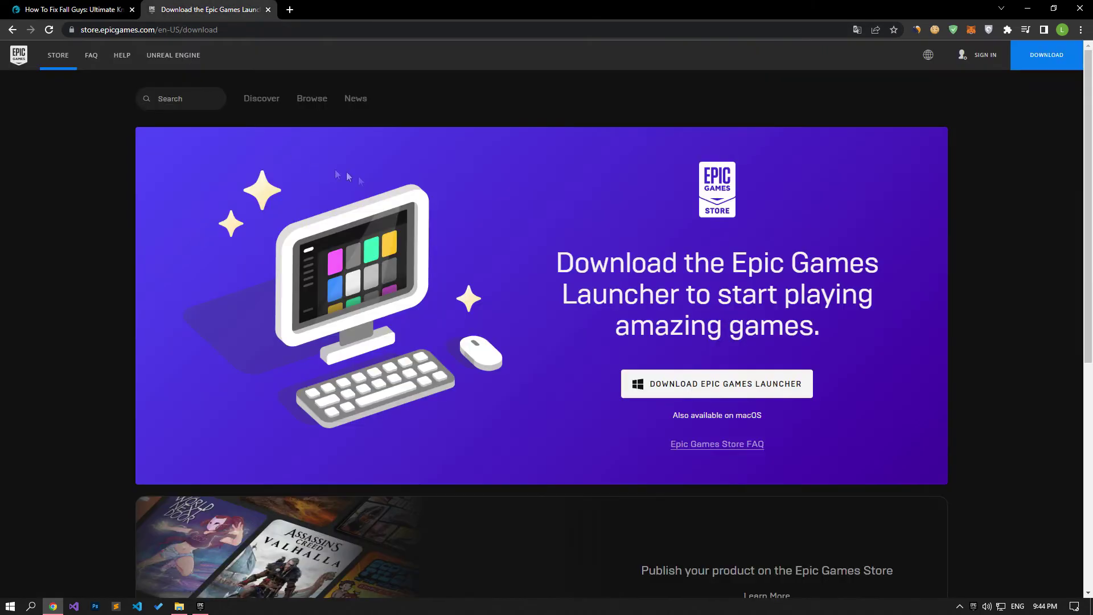
{"action": "left_click", "coordinate": [80, 33]}
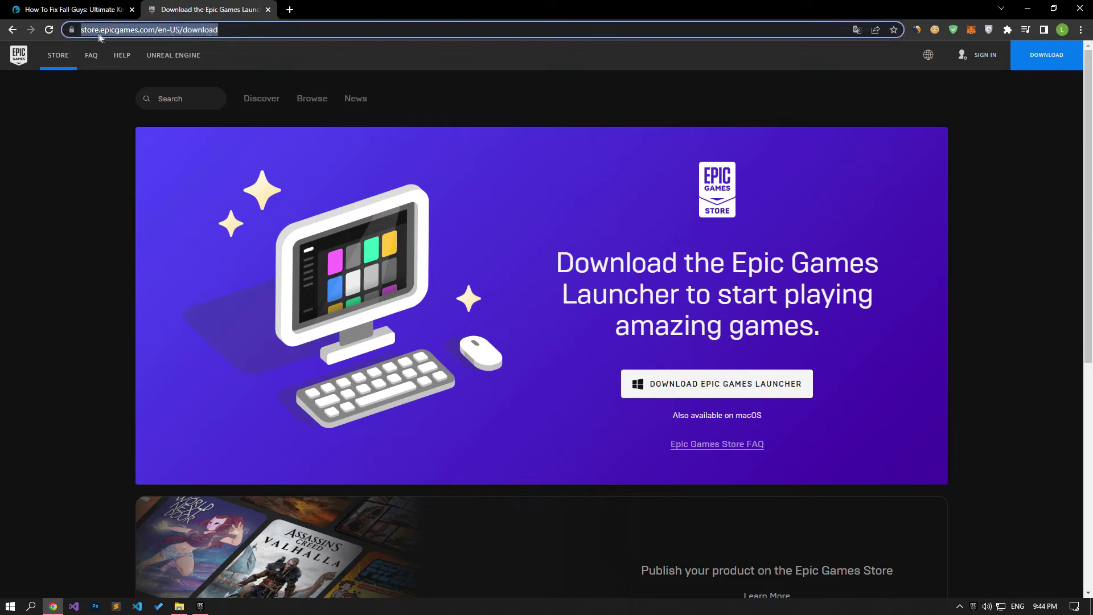
- Download the Epic Games Launcher .msi installer, keep it, and run it
{"action": "left_click", "coordinate": [669, 386]}
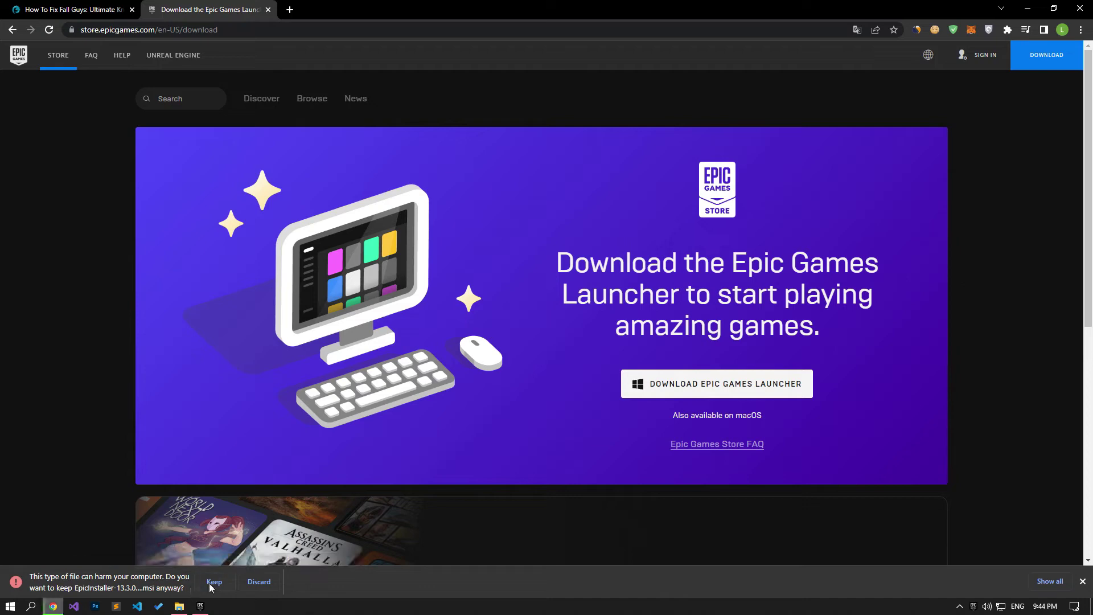
{"action": "left_click", "coordinate": [213, 581]}
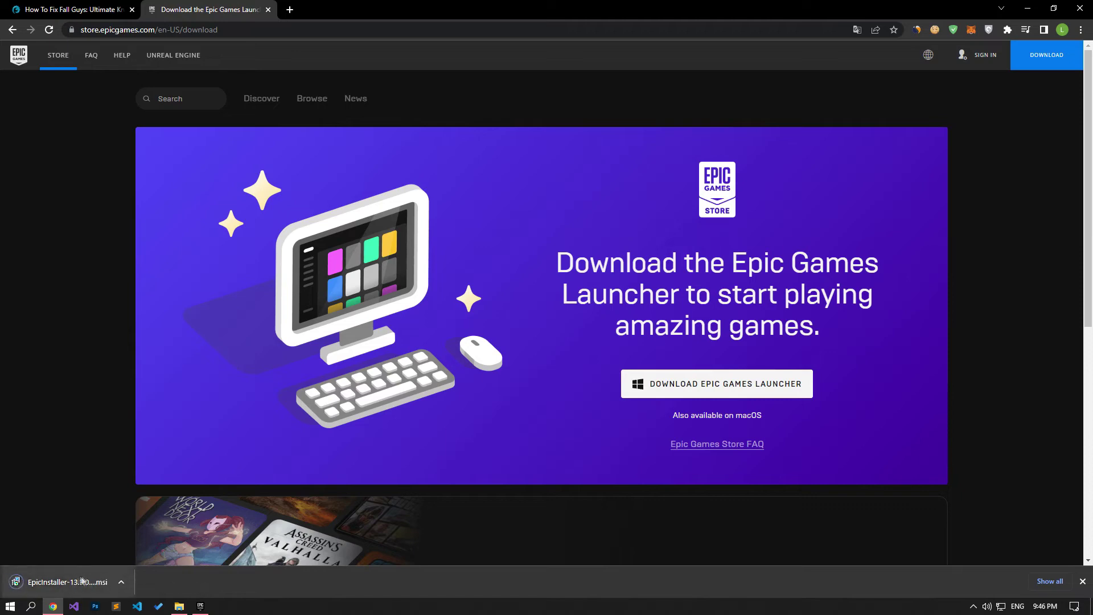
{"action": "left_click", "coordinate": [33, 583]}
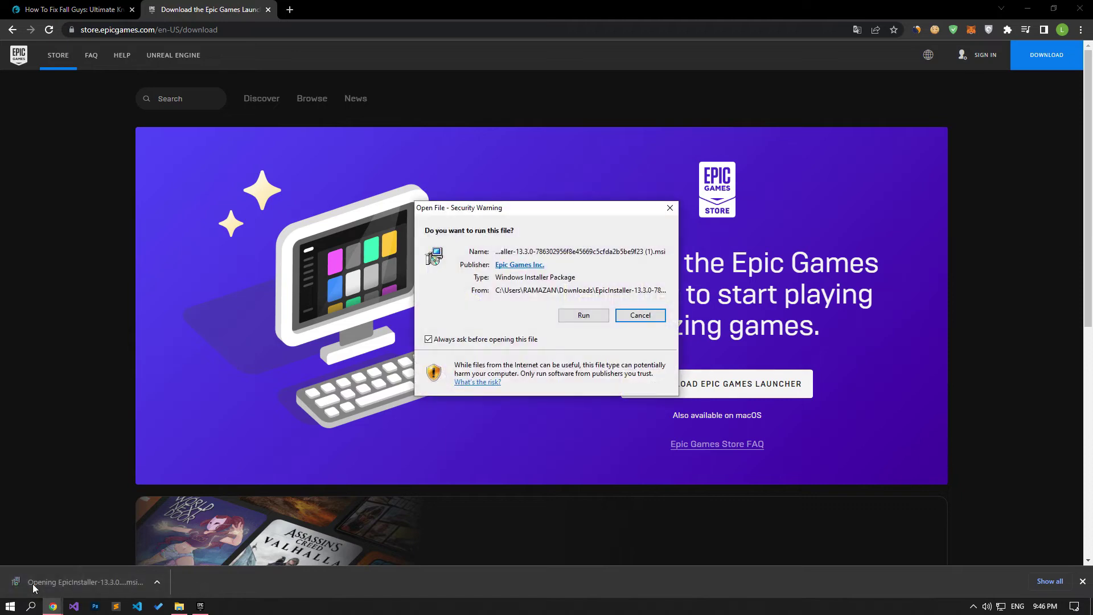
{"action": "left_click", "coordinate": [583, 315]}
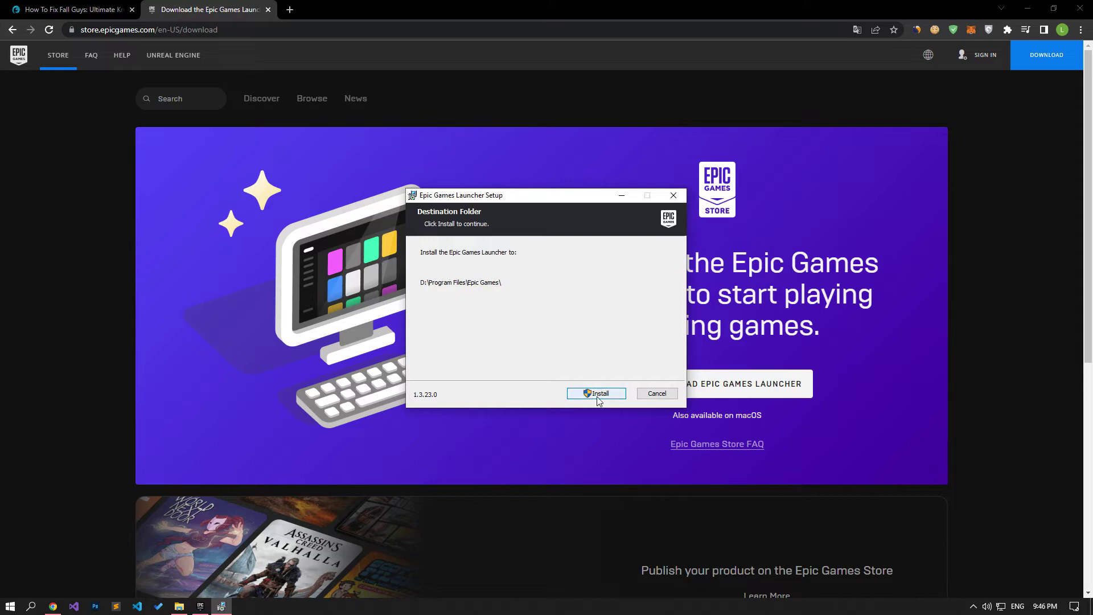
- Quit the running Epic Games Launcher from its tray icon
{"action": "left_click", "coordinate": [200, 607]}
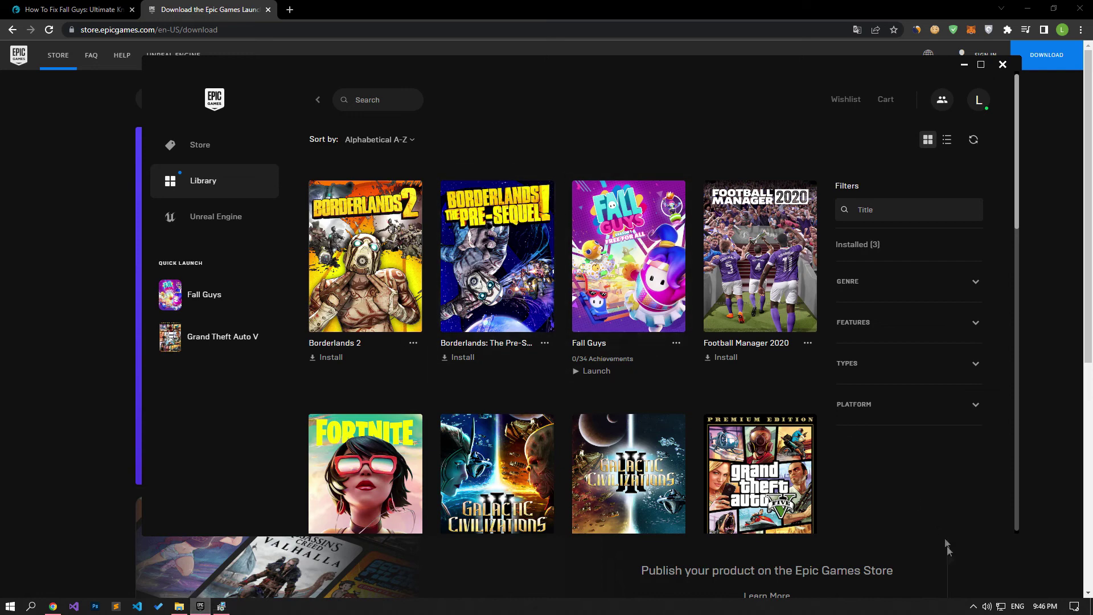
{"action": "left_click", "coordinate": [973, 607]}
{"action": "right_click", "coordinate": [997, 565]}
{"action": "left_click", "coordinate": [1010, 557]}
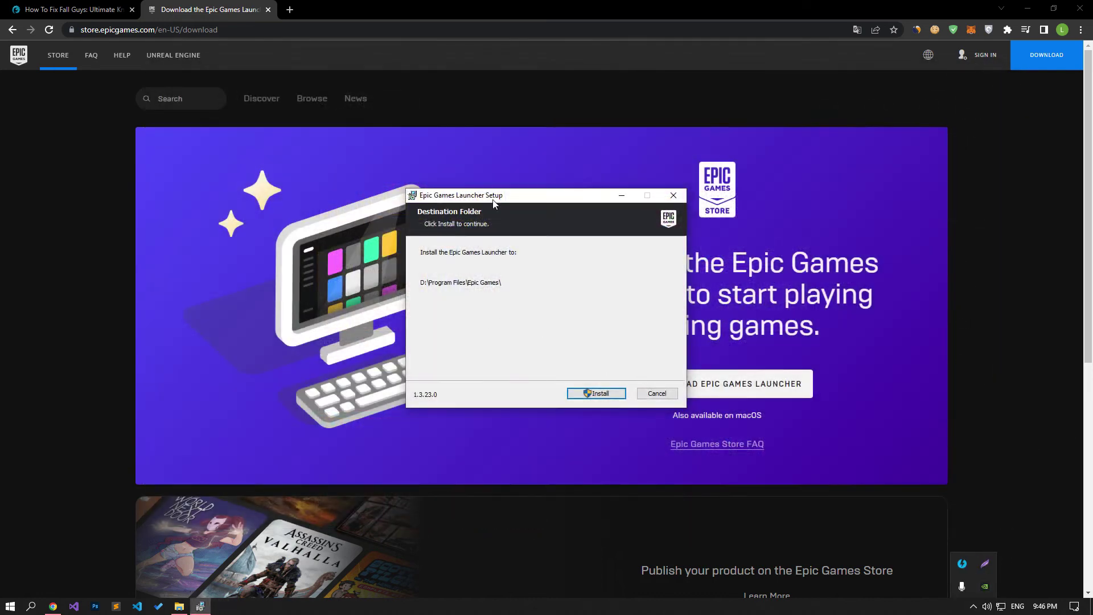
{"action": "left_click", "coordinate": [445, 289]}
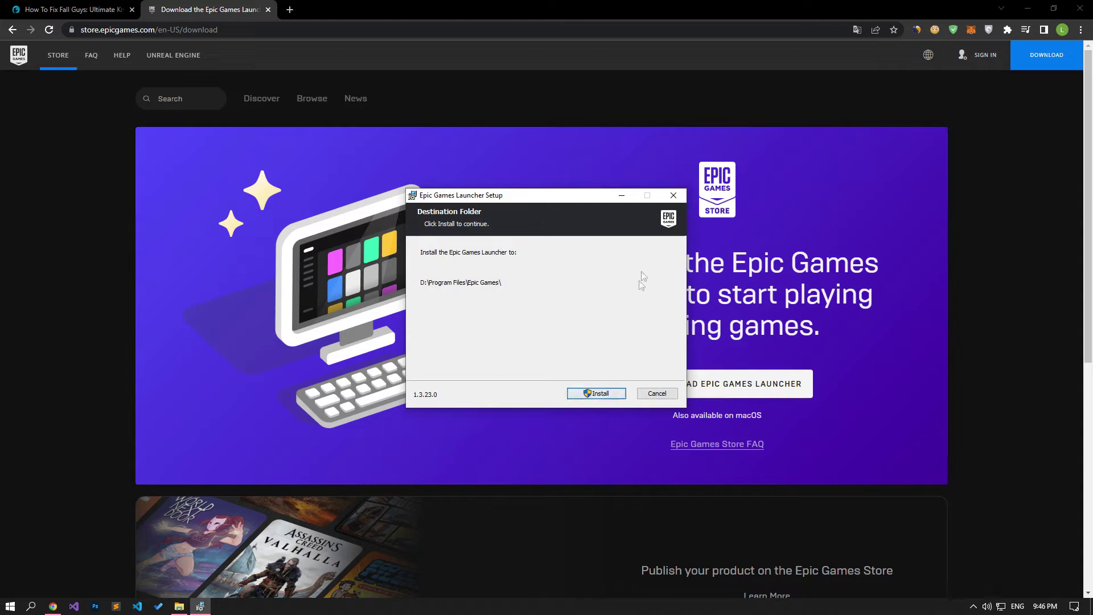
- Cancel the launcher installation, confirm, and close the setup wizard
{"action": "left_click", "coordinate": [674, 195]}
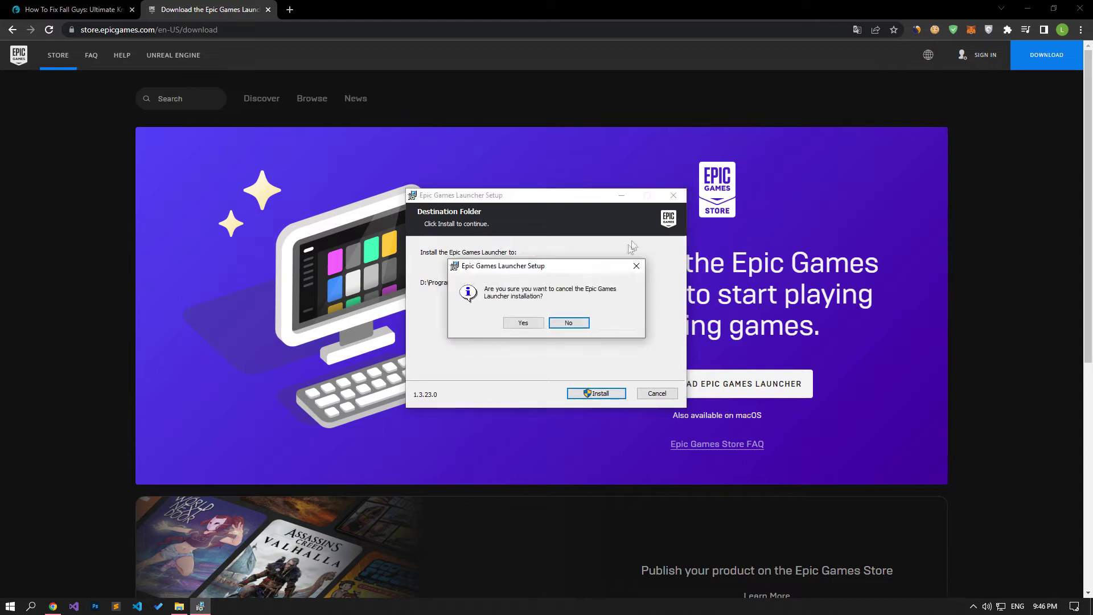
{"action": "left_click", "coordinate": [523, 322]}
{"action": "left_click", "coordinate": [603, 391]}
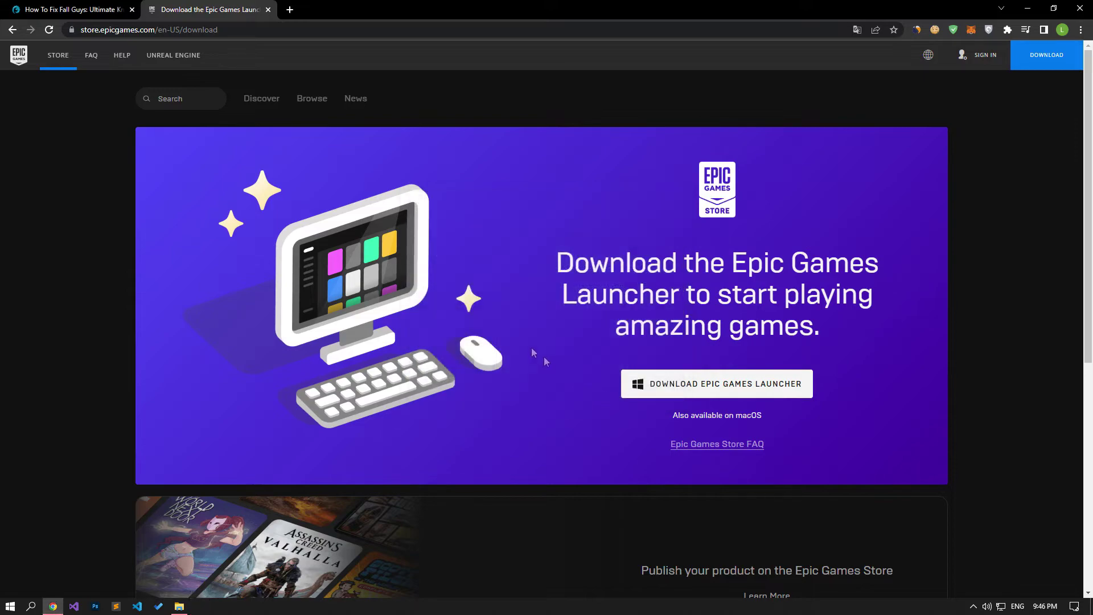
{"action": "left_click", "coordinate": [66, 8]}
- Scroll the guide to Turn off SSL Security and its Engine.ini ForceNonSslCdn = false lines
{"action": "scroll", "coordinate": [100, 253], "scroll_direction": "down", "scroll_amount": 5}
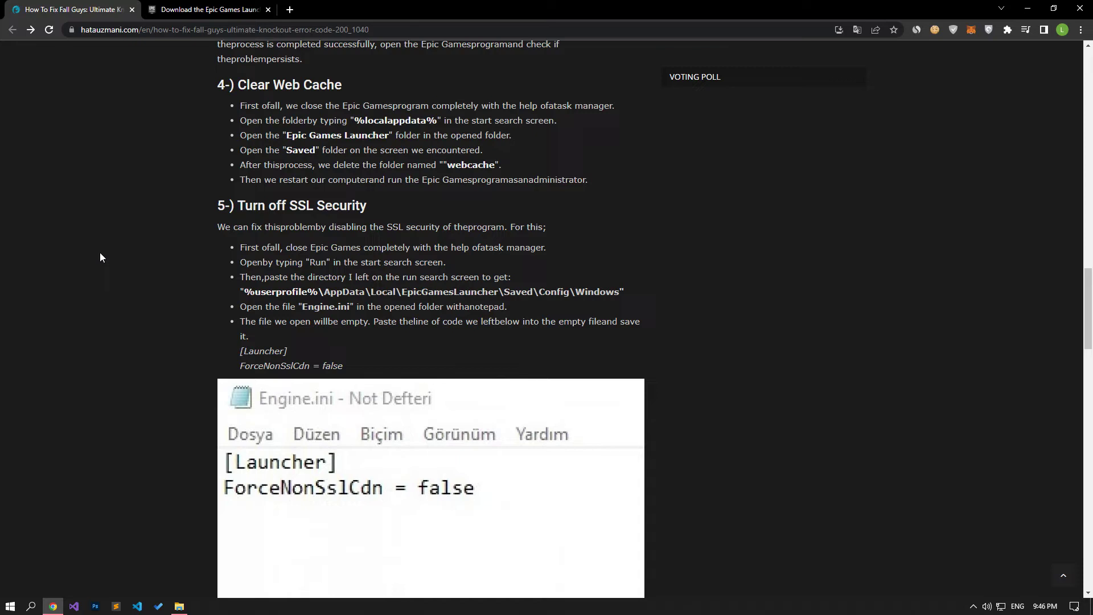
{"action": "left_click", "coordinate": [7, 607]}
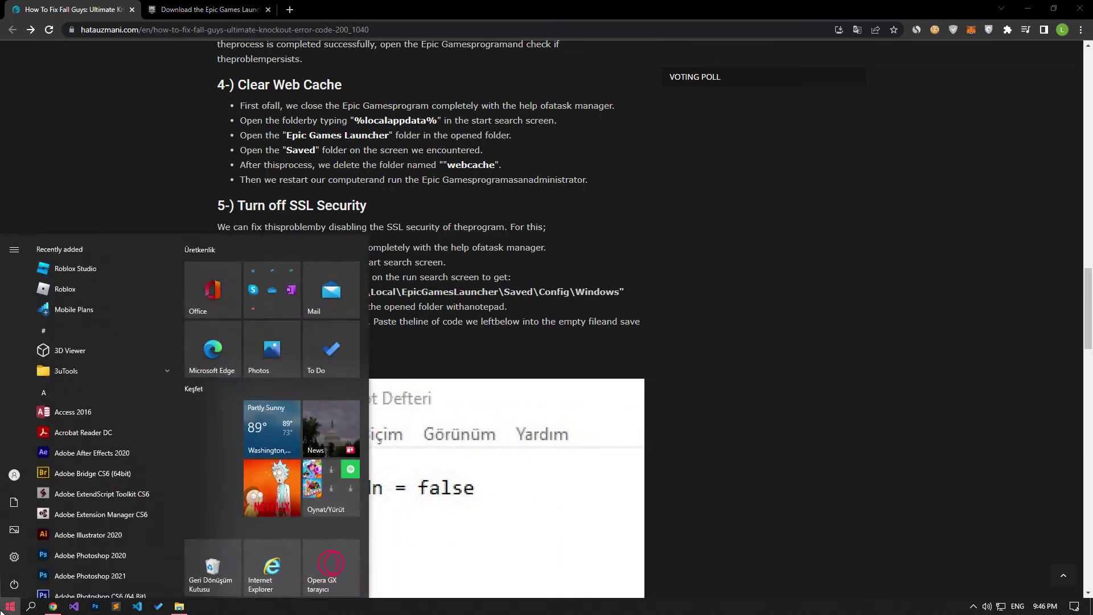
- Open the %localappdata% folder through Run, copying the path from the guide
{"action": "type", "text": "run"}
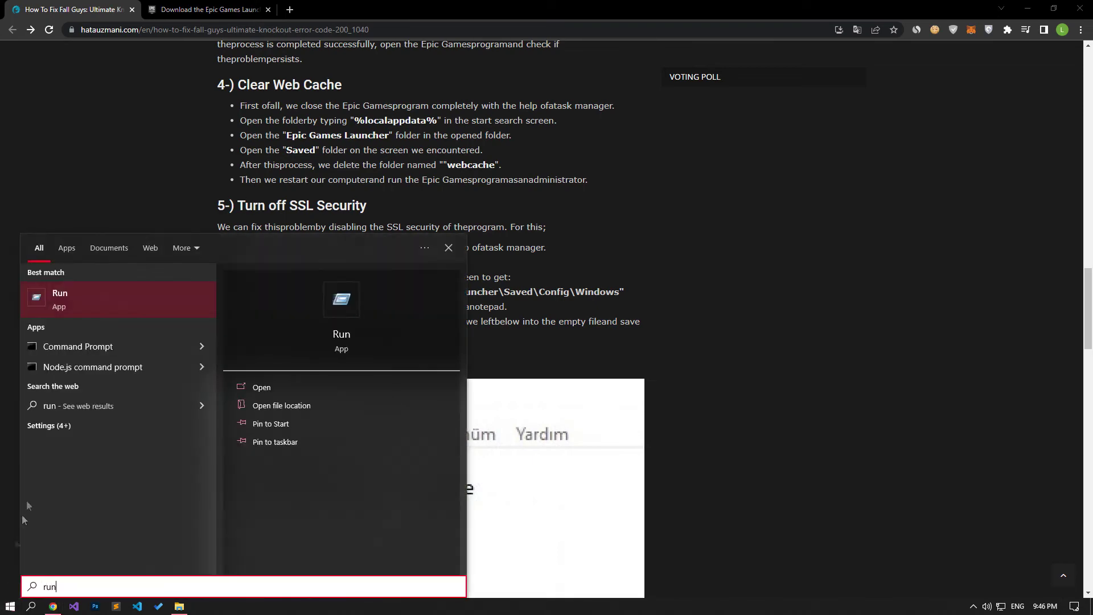
{"action": "left_click", "coordinate": [85, 290]}
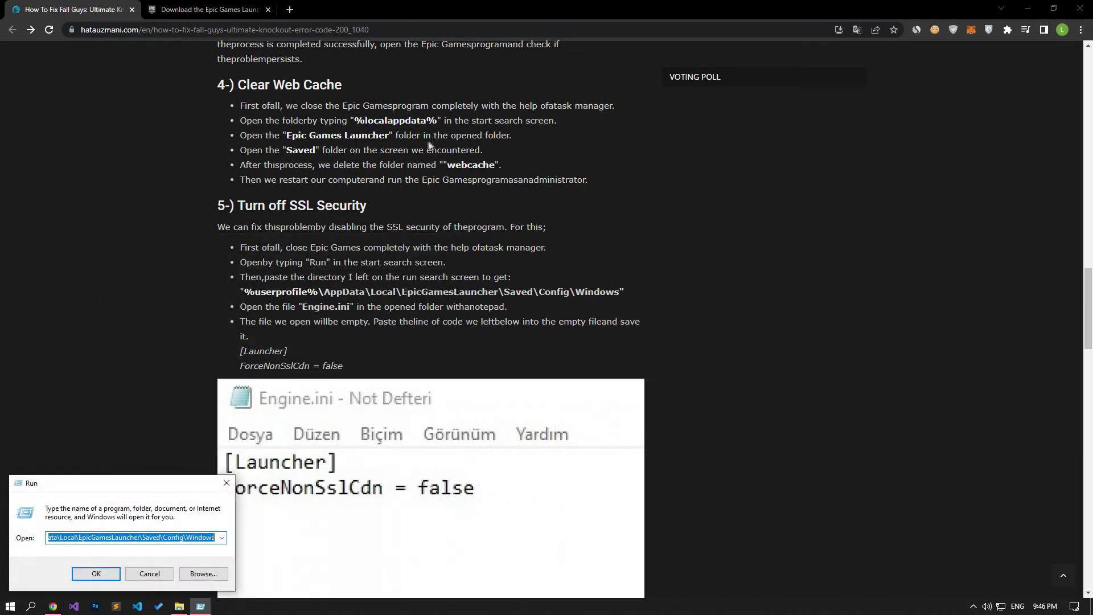
{"action": "left_click_drag", "start_coordinate": [354, 120], "coordinate": [435, 122]}
{"action": "right_click", "coordinate": [436, 122]}
{"action": "left_click", "coordinate": [444, 129]}
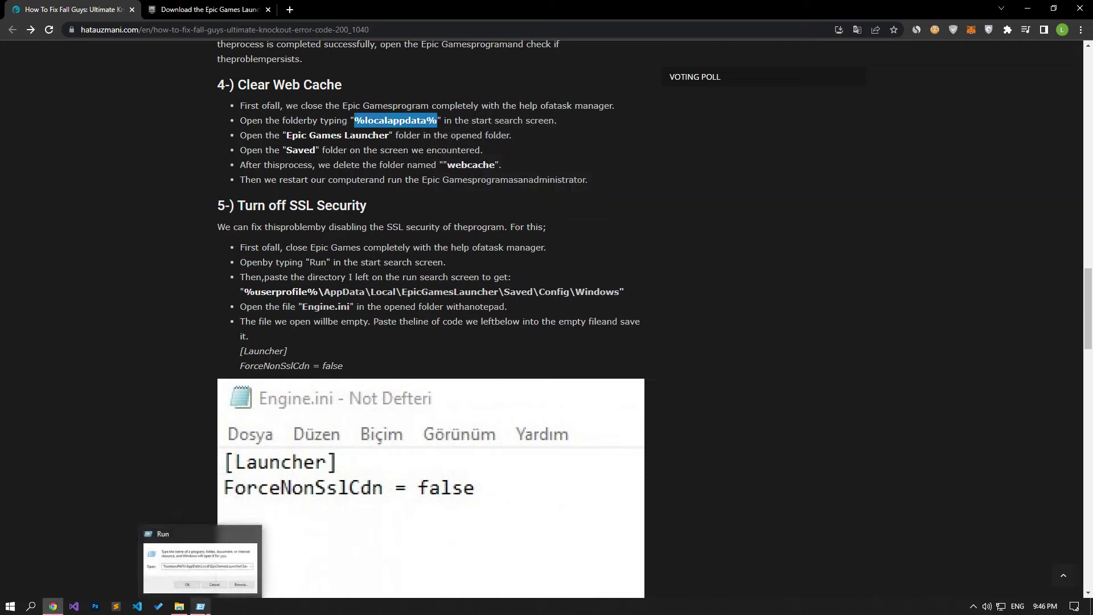
{"action": "left_click", "coordinate": [171, 592]}
{"action": "key", "text": "ctrl+v"}
{"action": "left_click", "coordinate": [93, 572]}
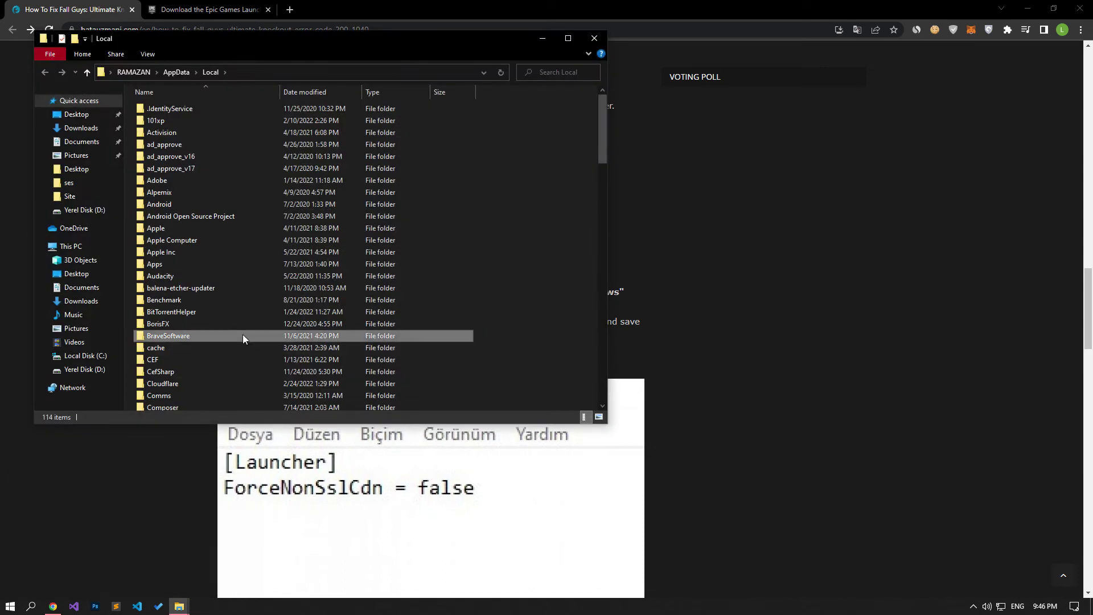
- Navigate into EpicGamesLauncher\Saved to show the three webcache folders
{"action": "key", "text": "e"}
{"action": "double_click", "coordinate": [165, 117]}
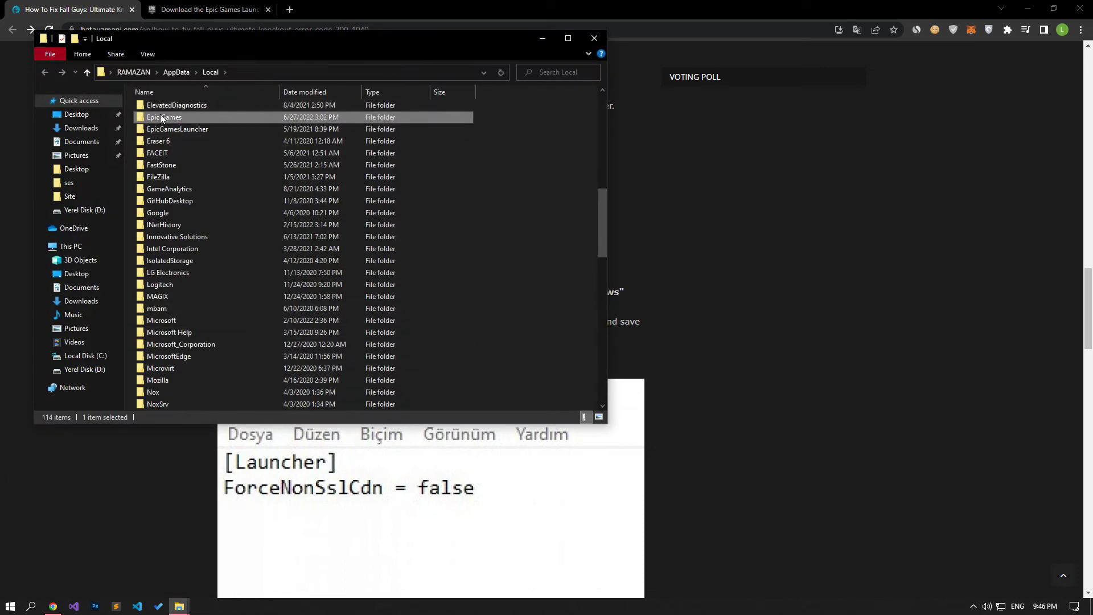
{"action": "left_click", "coordinate": [44, 72]}
{"action": "scroll", "coordinate": [186, 347], "scroll_direction": "down", "scroll_amount": 3}
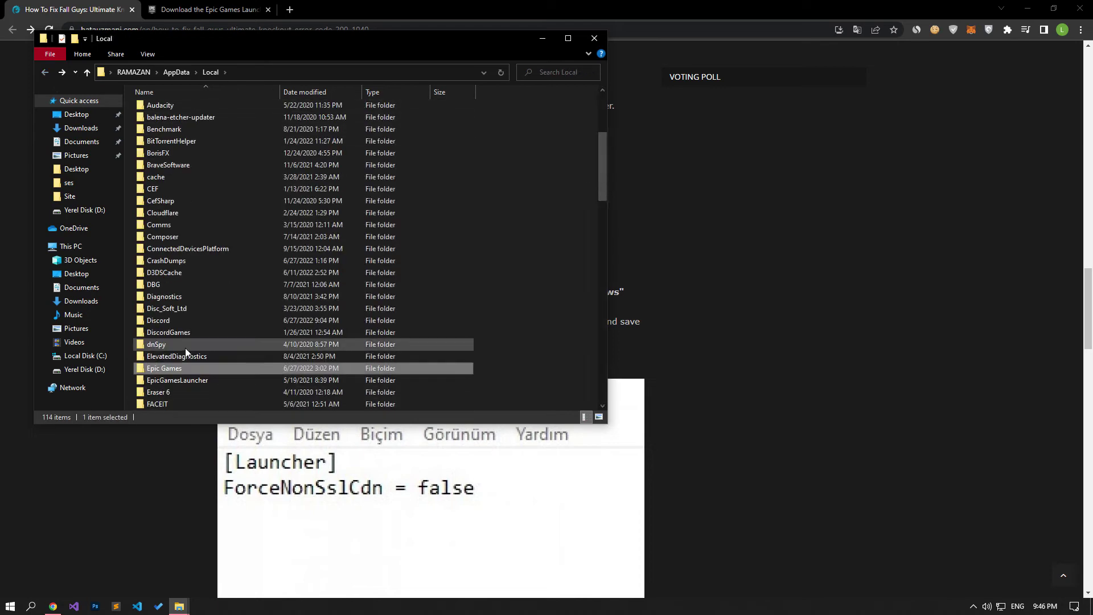
{"action": "double_click", "coordinate": [184, 380]}
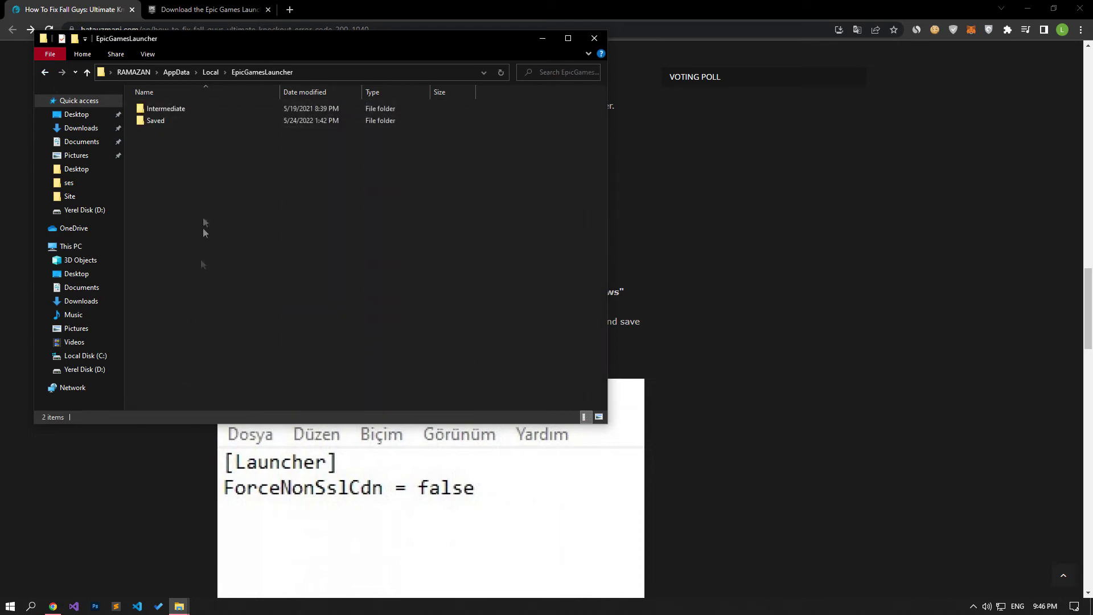
{"action": "double_click", "coordinate": [160, 121]}
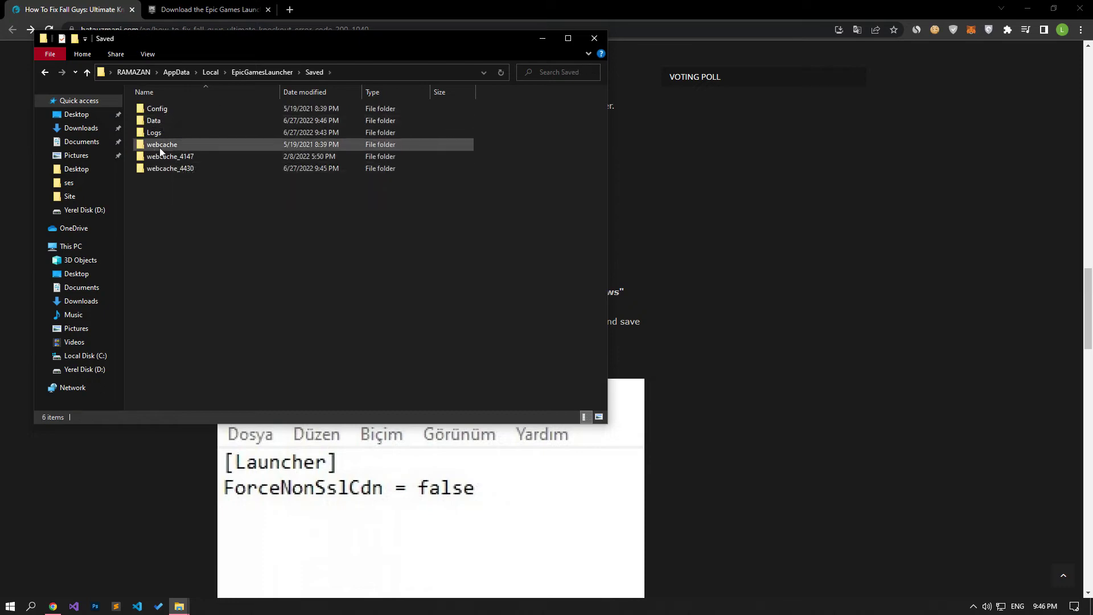
{"action": "left_click_drag", "start_coordinate": [234, 43], "coordinate": [736, 76]}
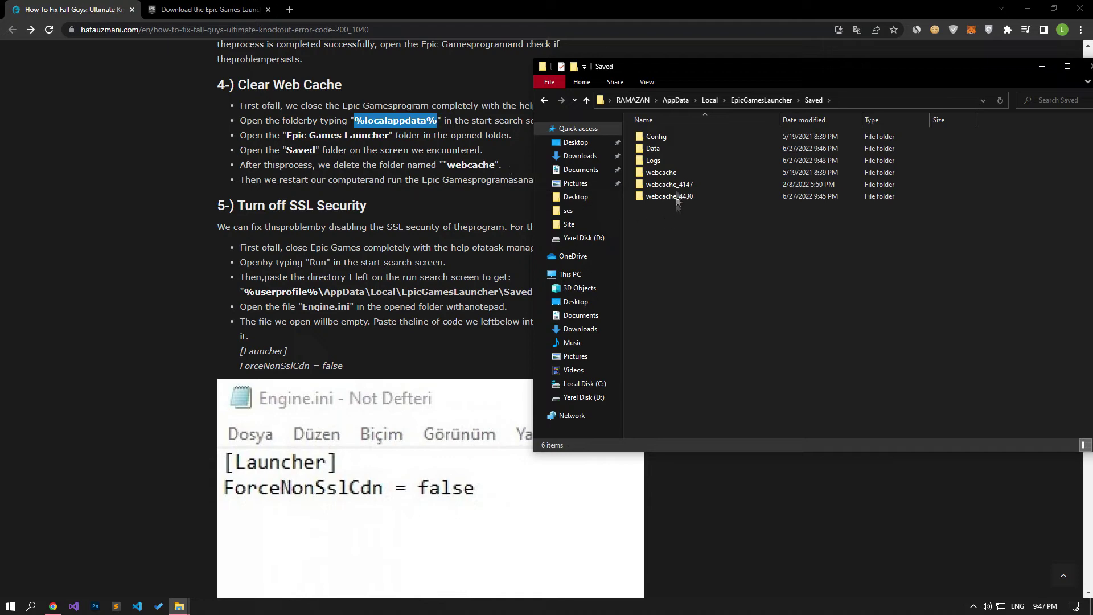
- Delete the webcache, webcache_4147 and webcache_4430 folders
{"action": "left_click", "coordinate": [662, 173]}
{"action": "left_click", "coordinate": [668, 185], "text": "ctrl"}
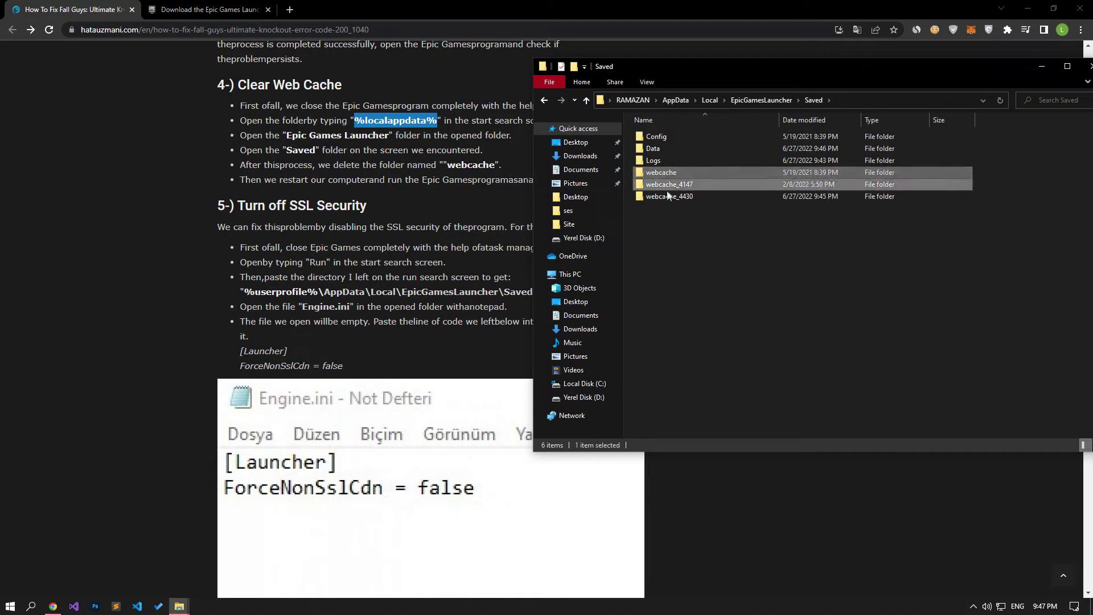
{"action": "left_click", "coordinate": [667, 197], "text": "ctrl"}
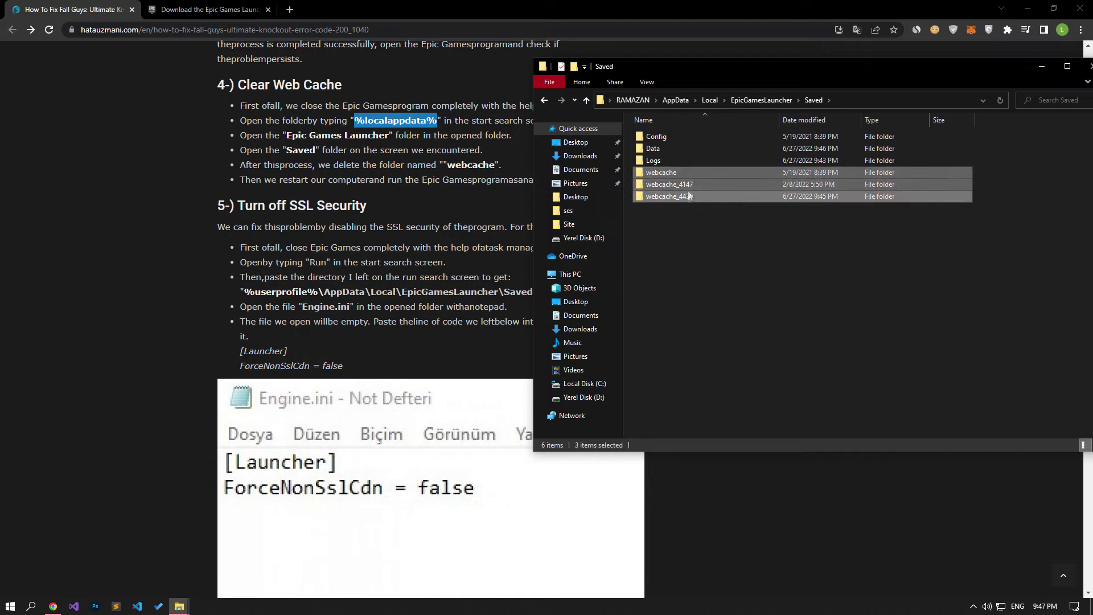
{"action": "right_click", "coordinate": [676, 204]}
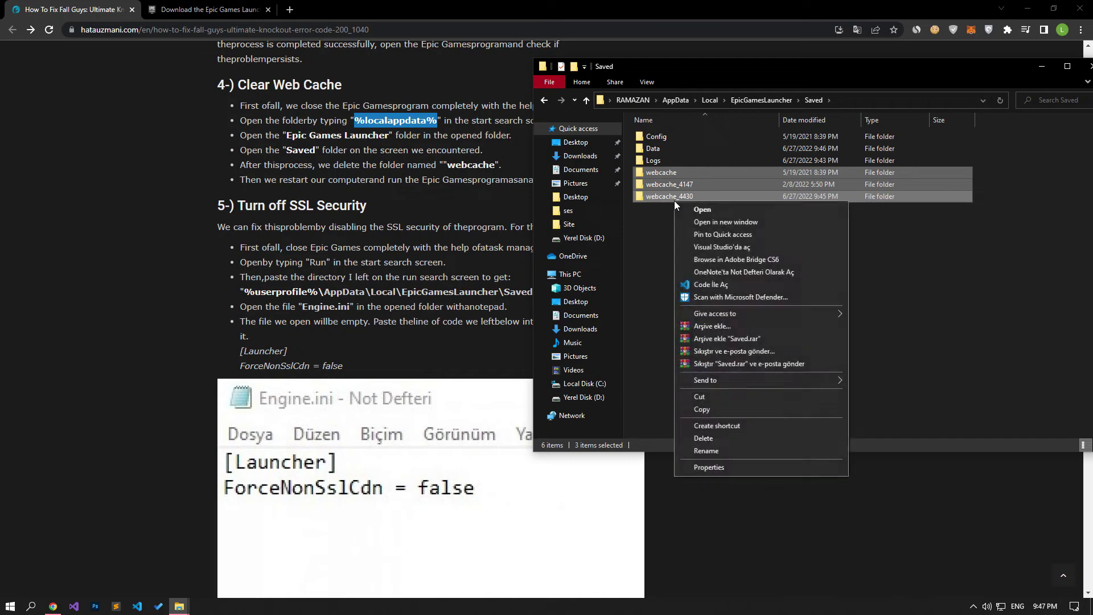
{"action": "left_click", "coordinate": [704, 438]}
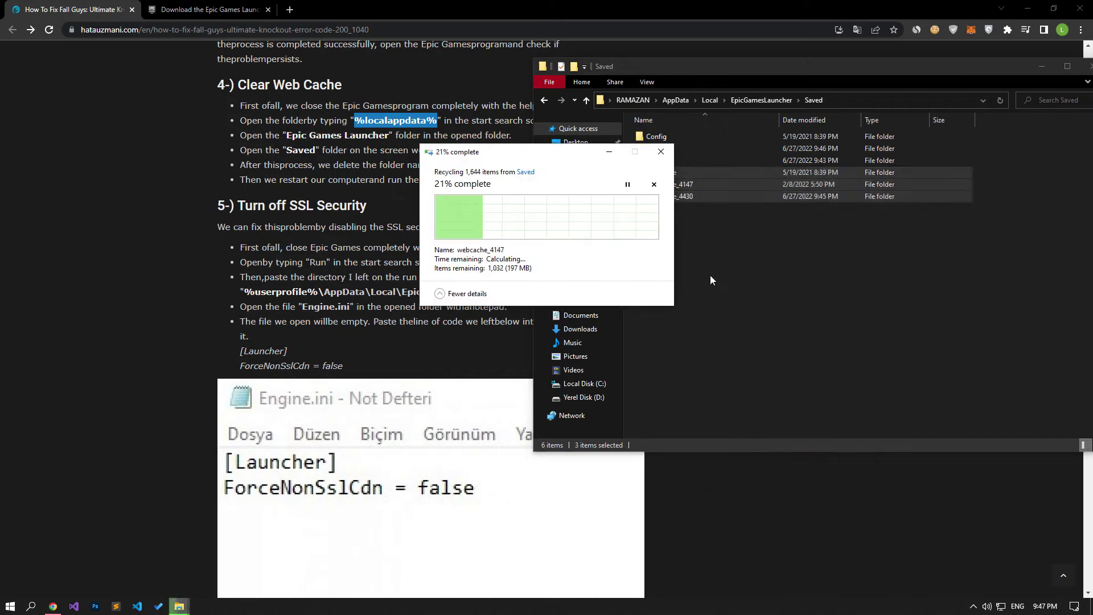
- Close the Saved folder window to return to the guide
{"action": "left_click", "coordinate": [972, 607]}
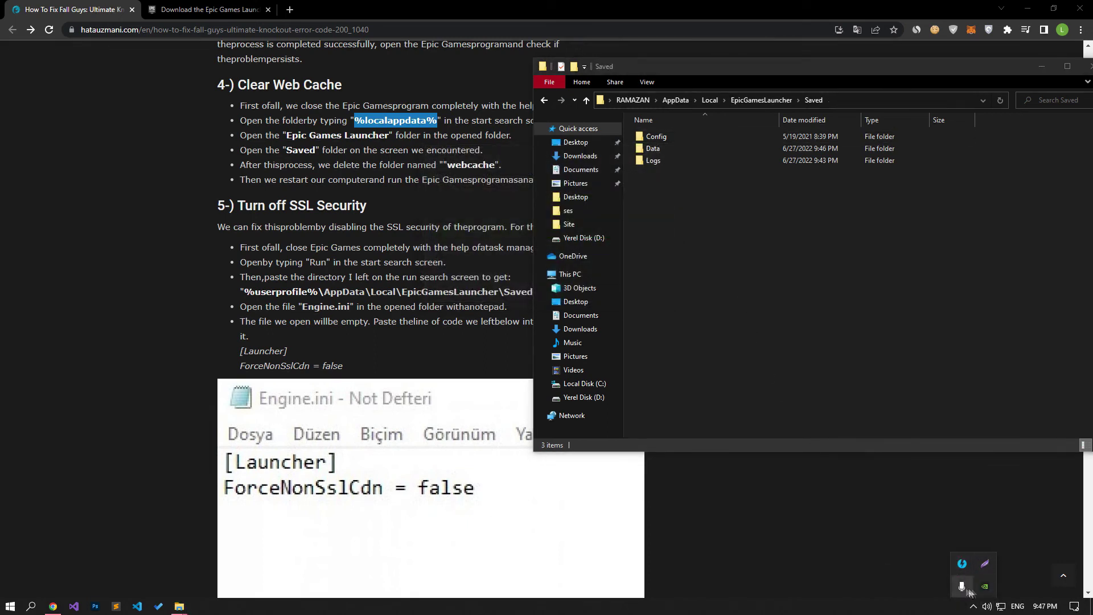
{"action": "left_click", "coordinate": [972, 606]}
{"action": "left_click_drag", "start_coordinate": [813, 72], "coordinate": [697, 93]}
{"action": "left_click", "coordinate": [977, 87]}
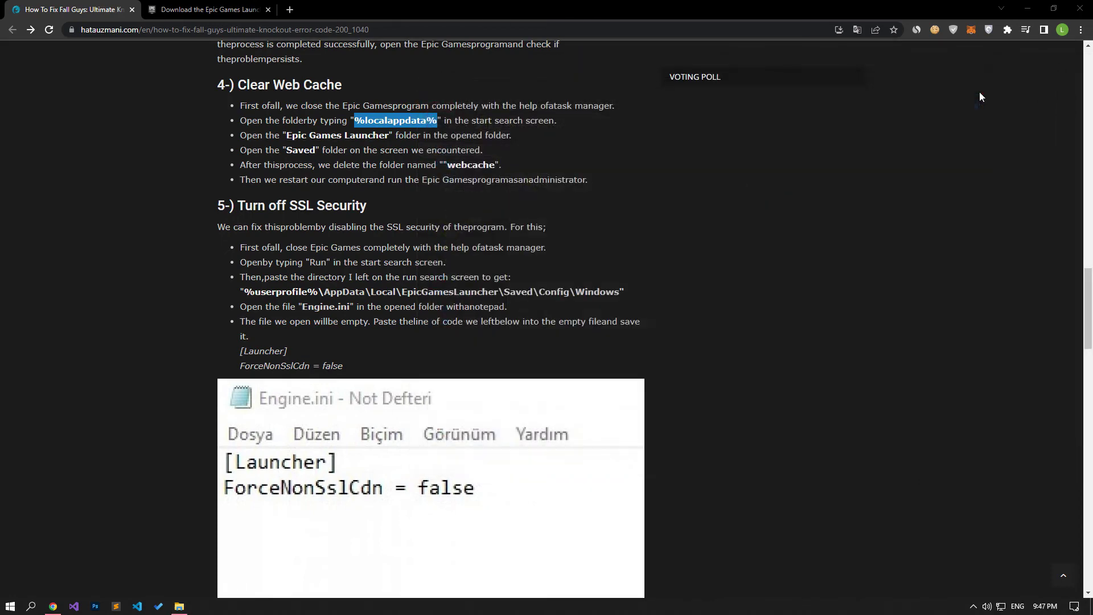
- Relaunch the Epic Games Launcher as administrator, then close it with Alt+F4
{"action": "left_click", "coordinate": [179, 606]}
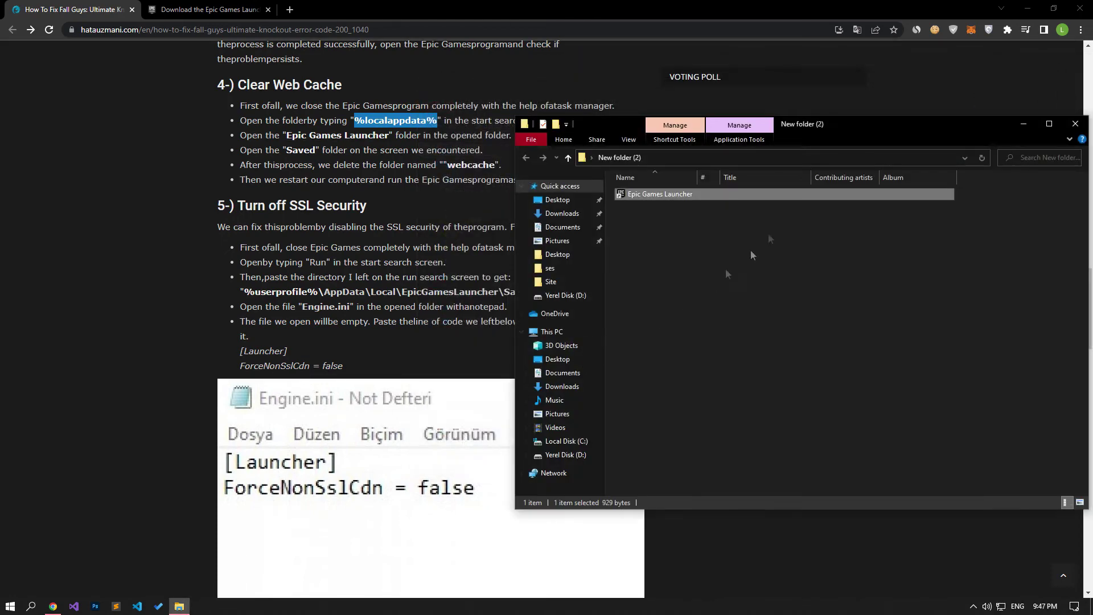
{"action": "right_click", "coordinate": [657, 196]}
{"action": "left_click", "coordinate": [690, 279]}
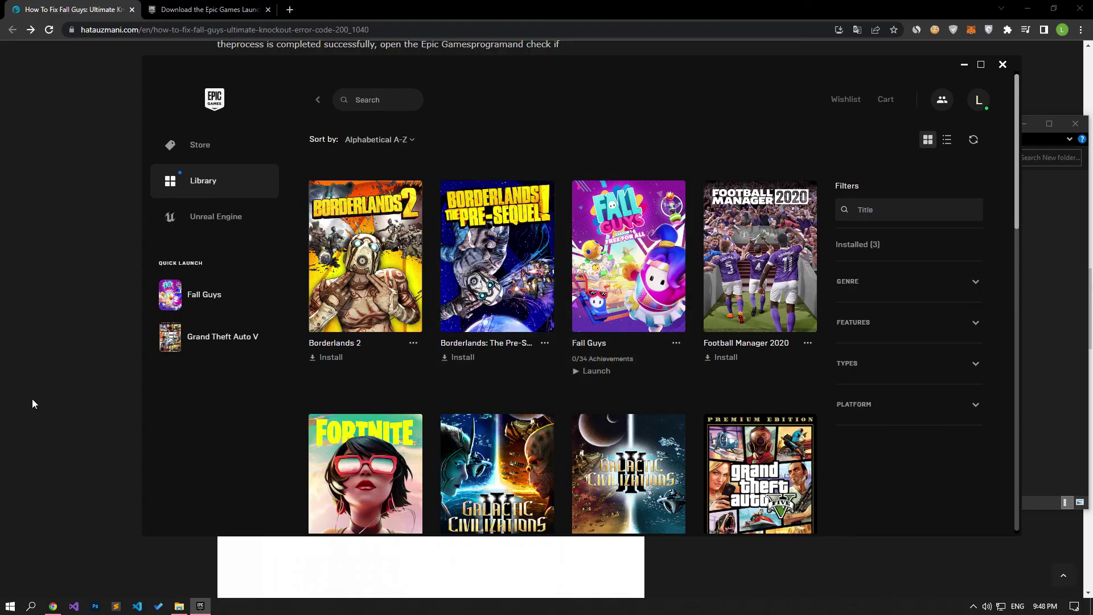
{"action": "key", "text": "alt+F4"}
{"action": "scroll", "coordinate": [135, 297], "scroll_direction": "down", "scroll_amount": 3}
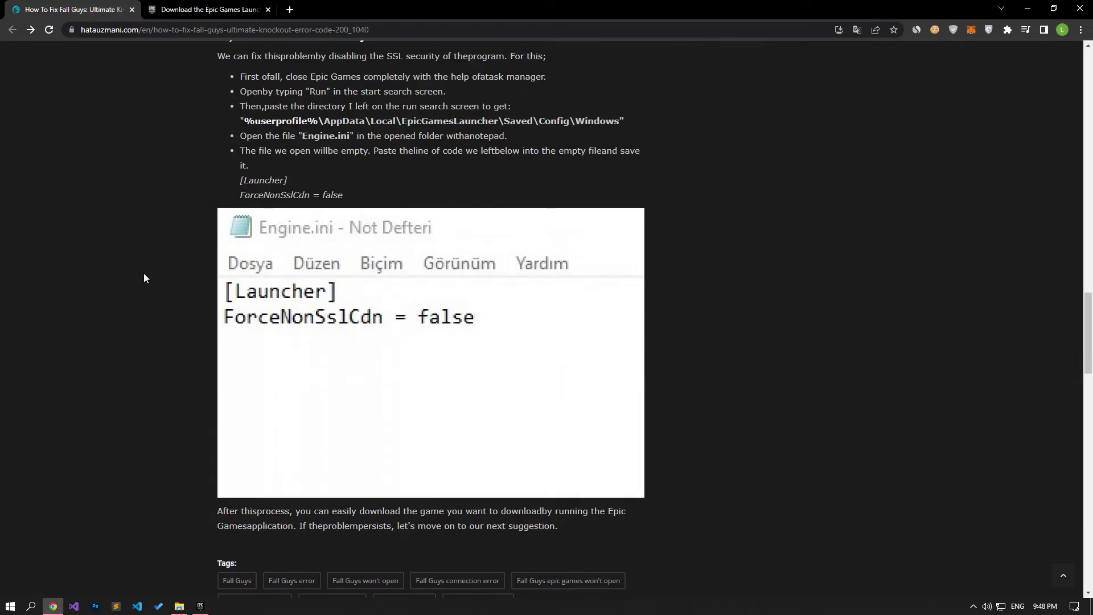
- Copy the guide's EpicGamesLauncher Saved\Config\Windows folder path
{"action": "scroll", "coordinate": [169, 217], "scroll_direction": "up", "scroll_amount": 1}
{"action": "left_click_drag", "start_coordinate": [245, 179], "coordinate": [616, 176]}
{"action": "right_click", "coordinate": [619, 178]}
{"action": "left_click", "coordinate": [633, 183]}
- Paste the copied path into the Run dialog to open the Config\Windows folder
{"action": "left_click", "coordinate": [11, 606]}
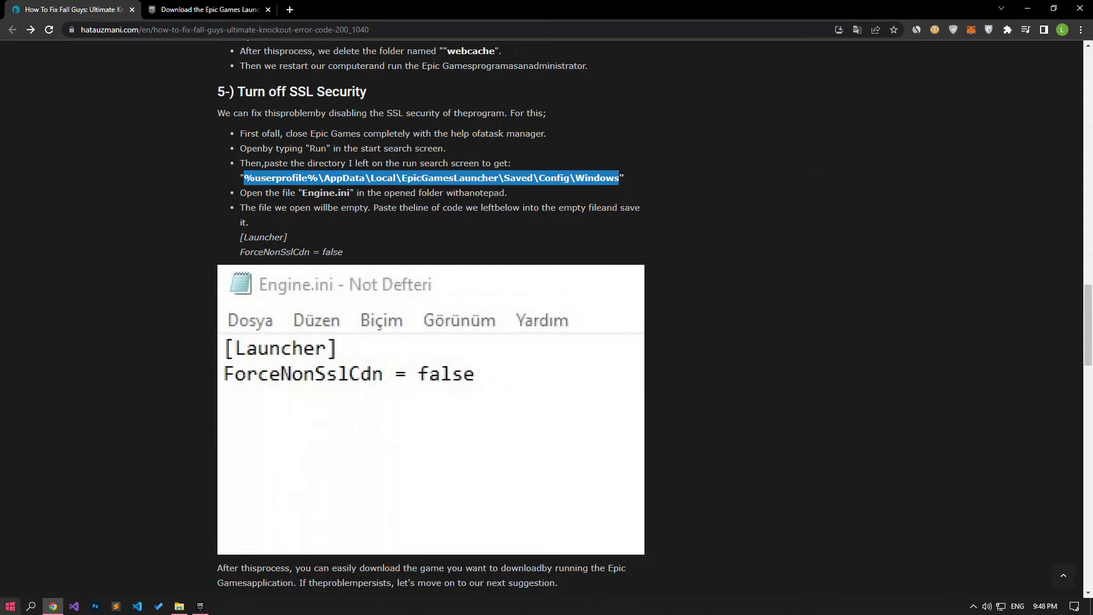
{"action": "type", "text": "run"}
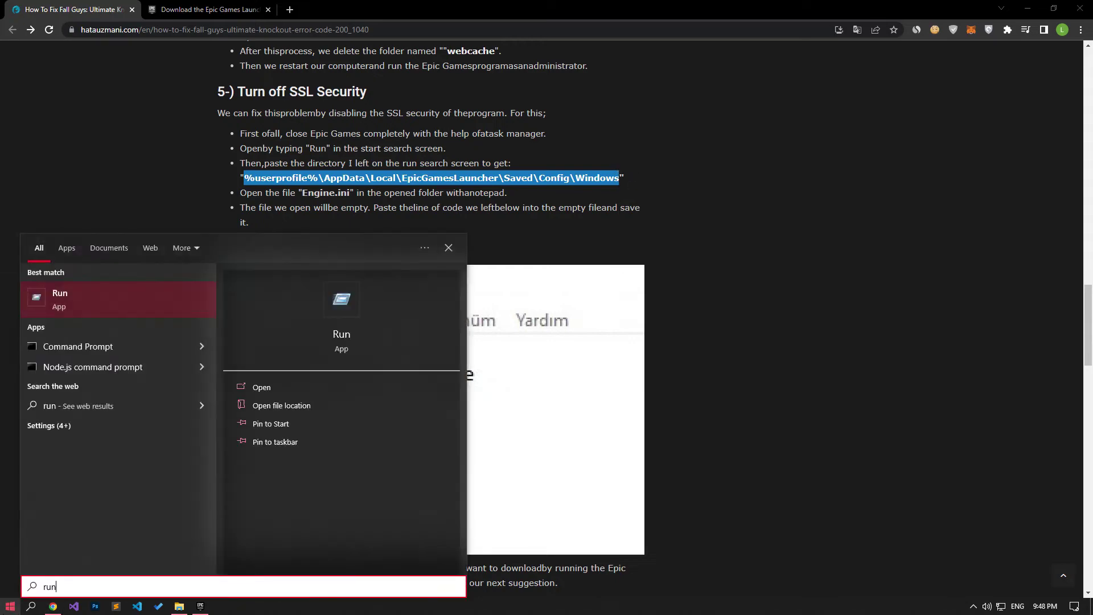
{"action": "left_click", "coordinate": [58, 299]}
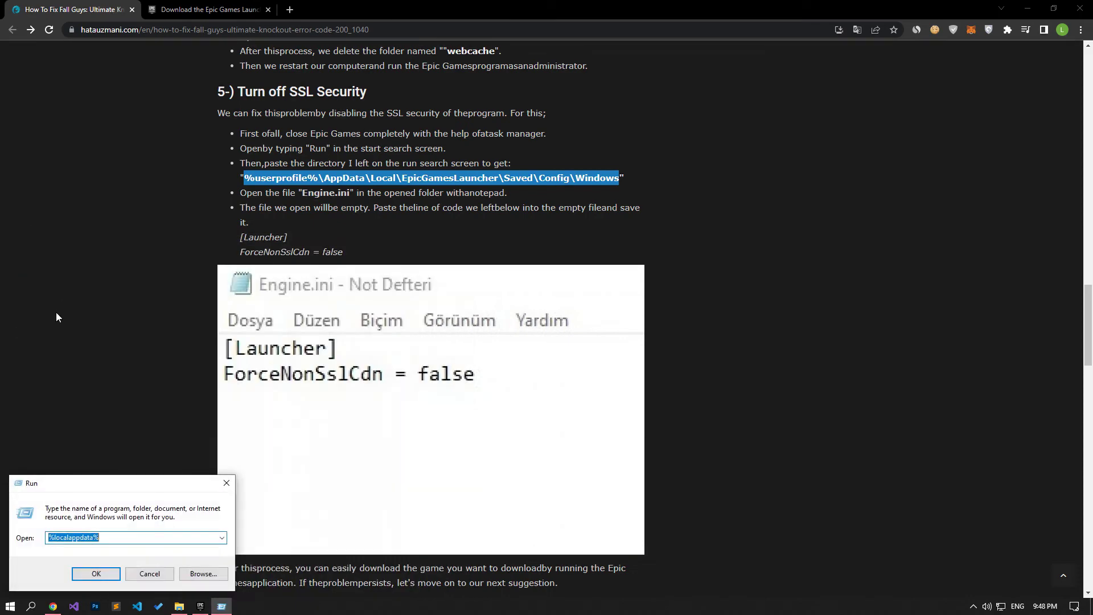
{"action": "right_click", "coordinate": [89, 535]}
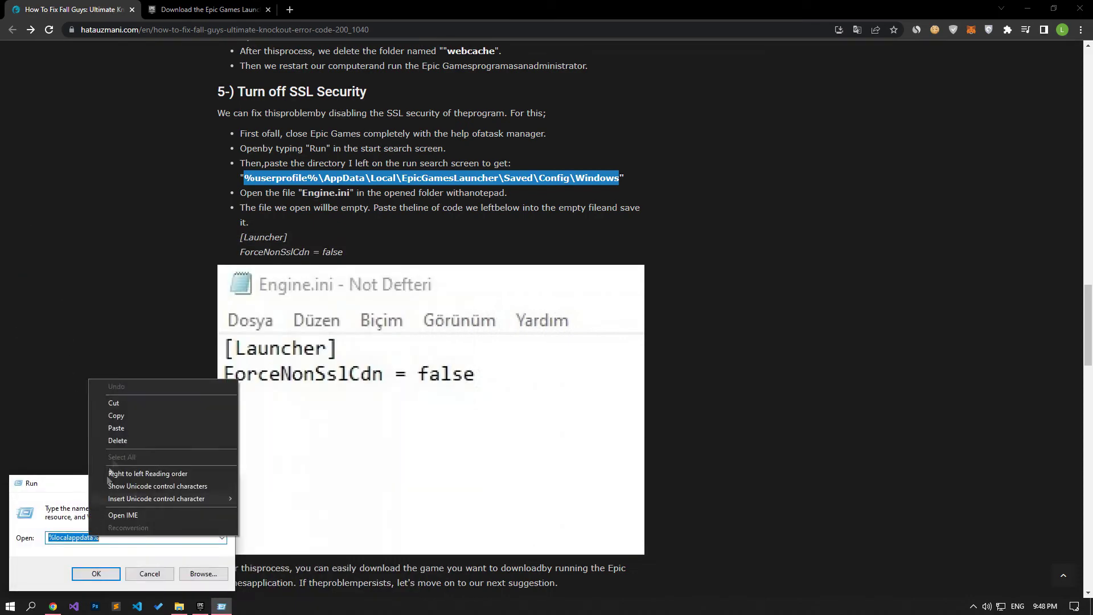
{"action": "left_click", "coordinate": [125, 422]}
{"action": "left_click", "coordinate": [95, 573]}
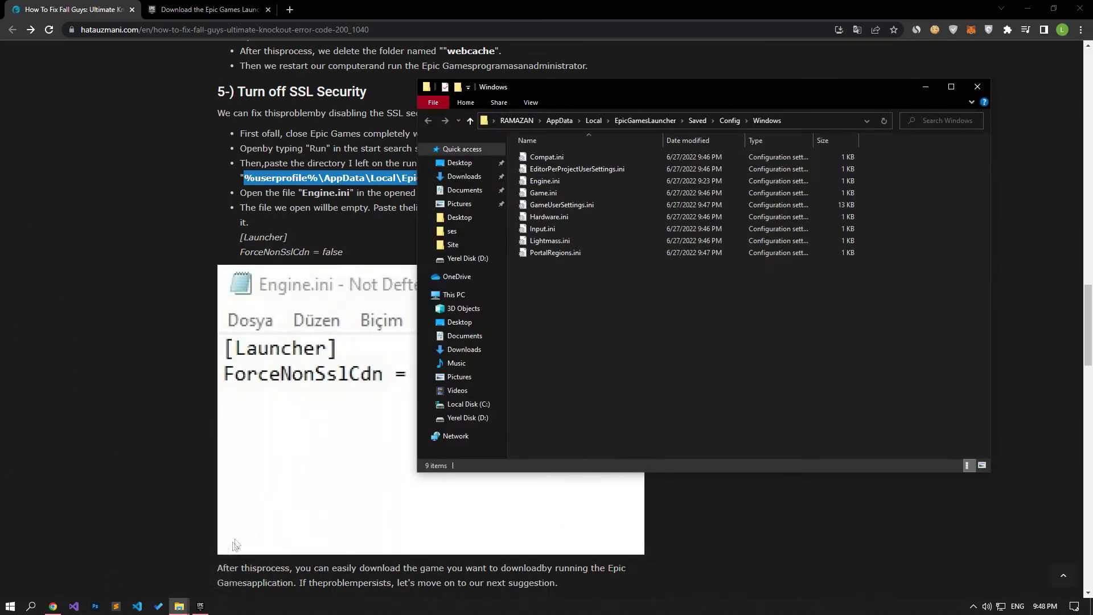
- Exit the Epic Games Launcher completely from its tray icon
{"action": "left_click", "coordinate": [974, 607]}
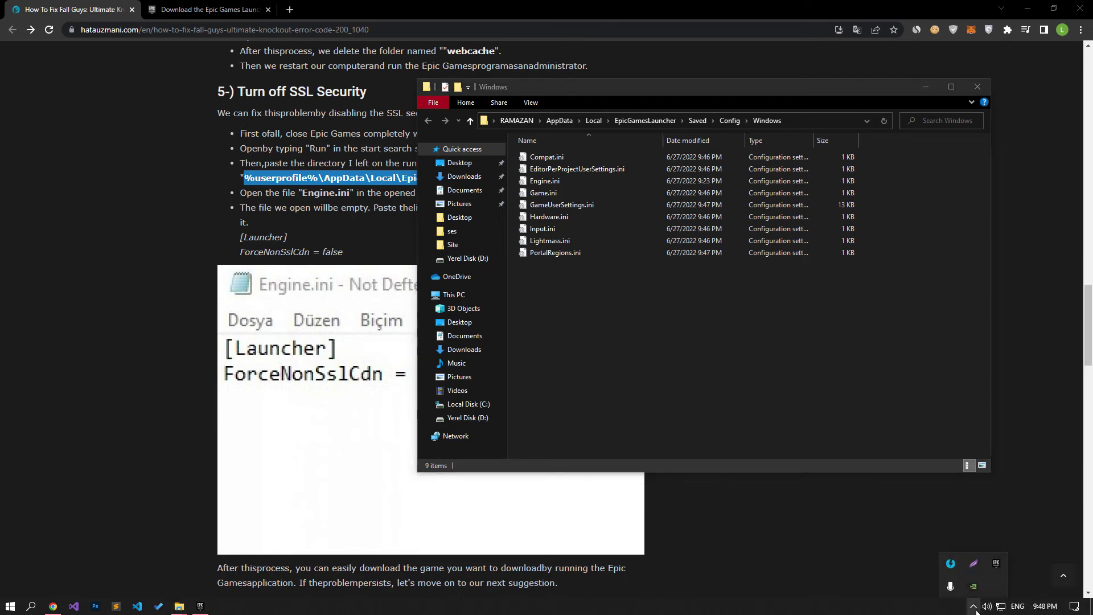
{"action": "right_click", "coordinate": [995, 569]}
{"action": "left_click", "coordinate": [1009, 565]}
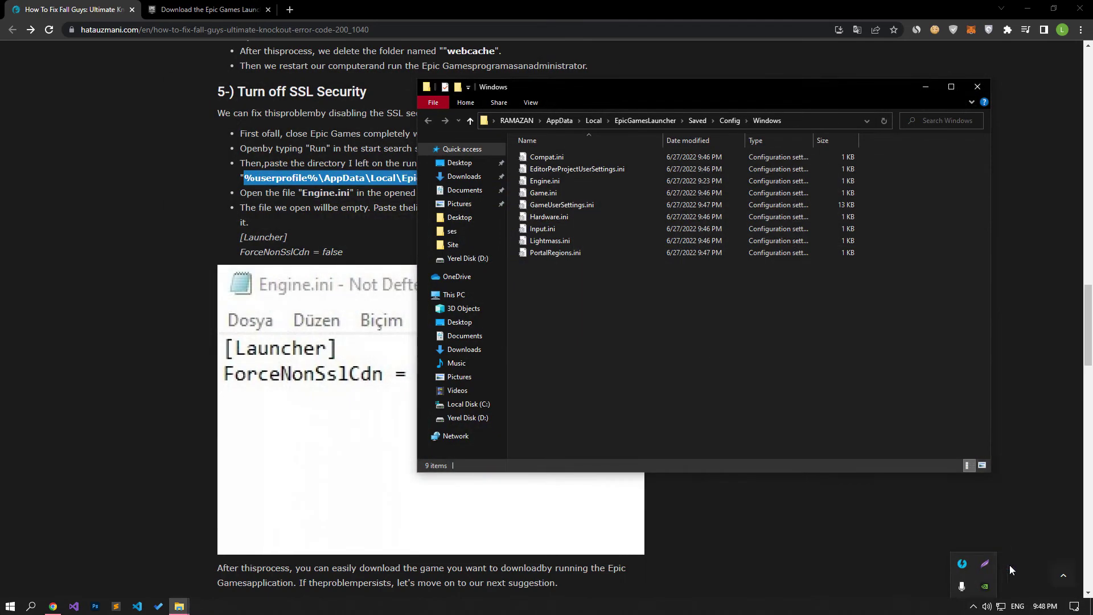
- Change ForceNonSslCdn from true to false in Engine.ini and save it
{"action": "left_click", "coordinate": [539, 183]}
{"action": "double_click", "coordinate": [540, 182]}
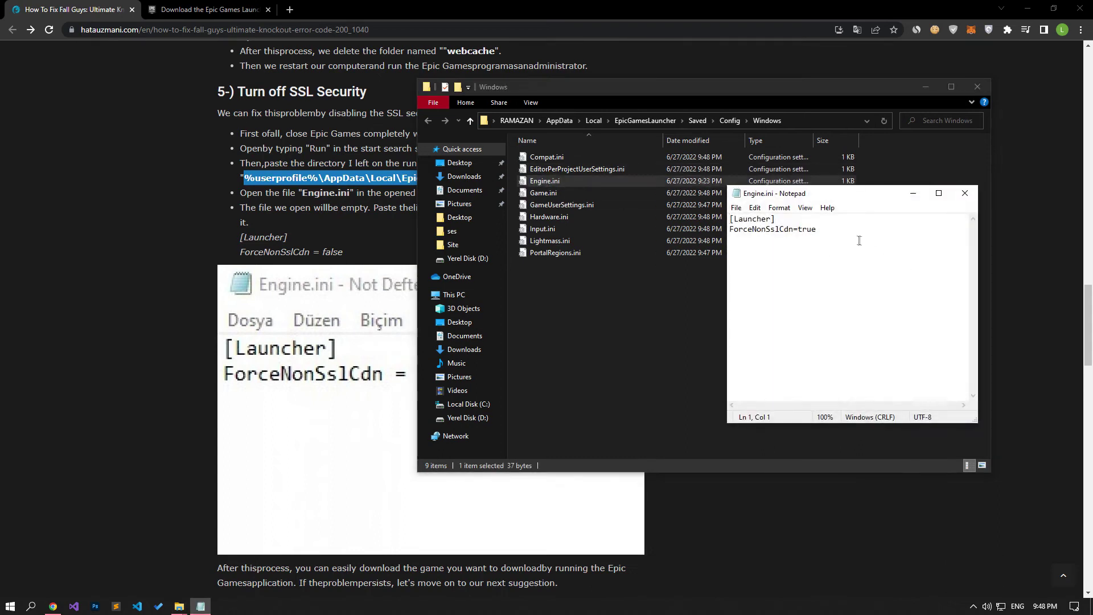
{"action": "left_click_drag", "start_coordinate": [784, 236], "coordinate": [730, 229]}
{"action": "left_click", "coordinate": [739, 230]}
{"action": "type", "text": "fals"}
{"action": "left_click", "coordinate": [736, 208]}
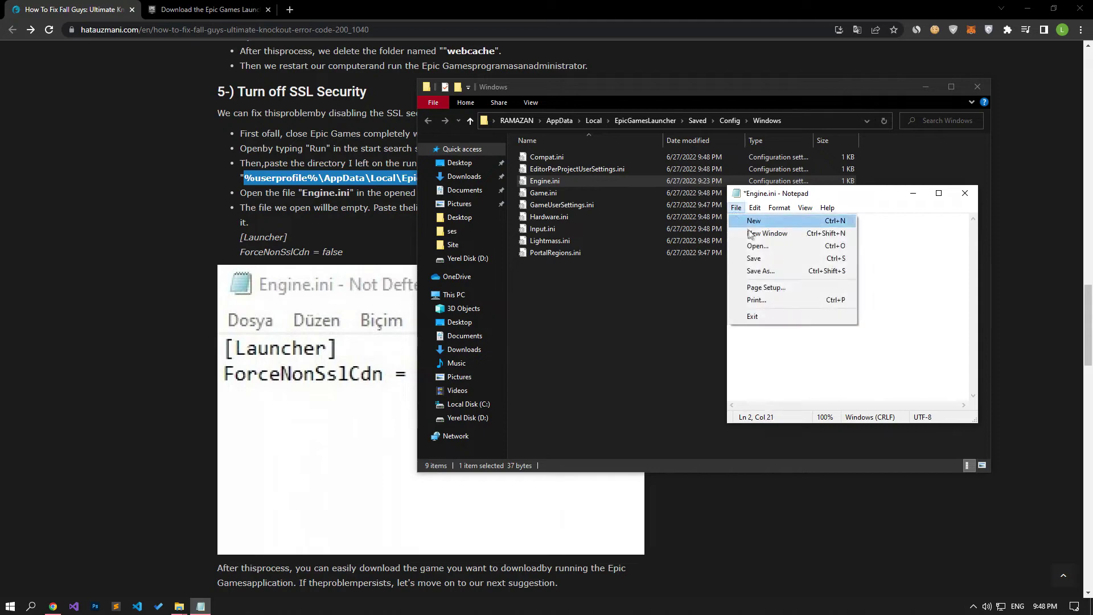
{"action": "left_click", "coordinate": [758, 260]}
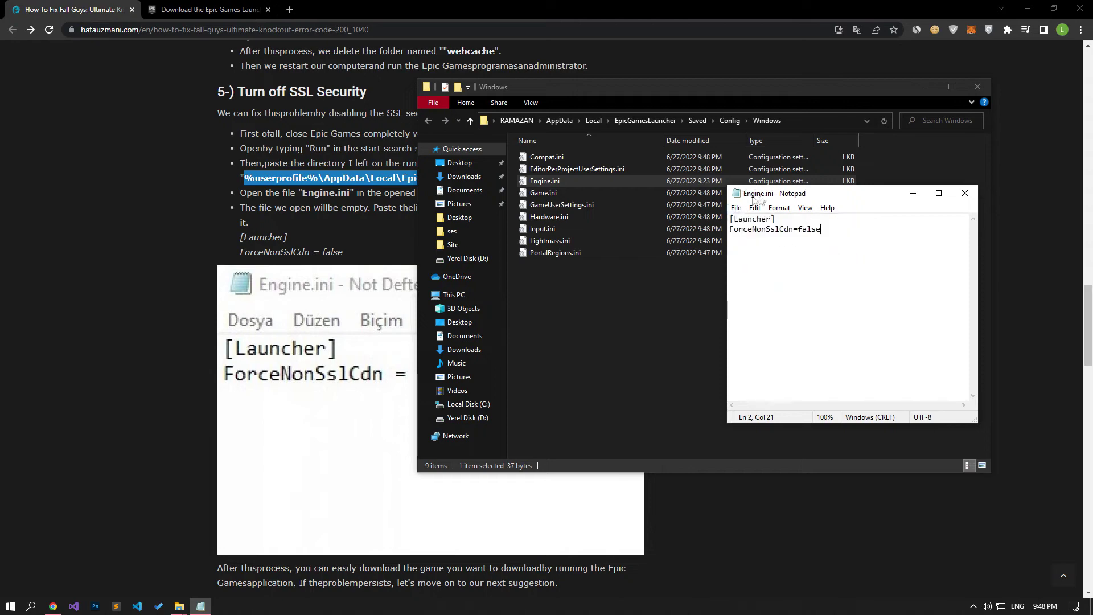
- Close Notepad and the Config\Windows folder, then reopen the launcher shortcut's folder
{"action": "left_click", "coordinate": [964, 193]}
{"action": "left_click", "coordinate": [974, 88]}
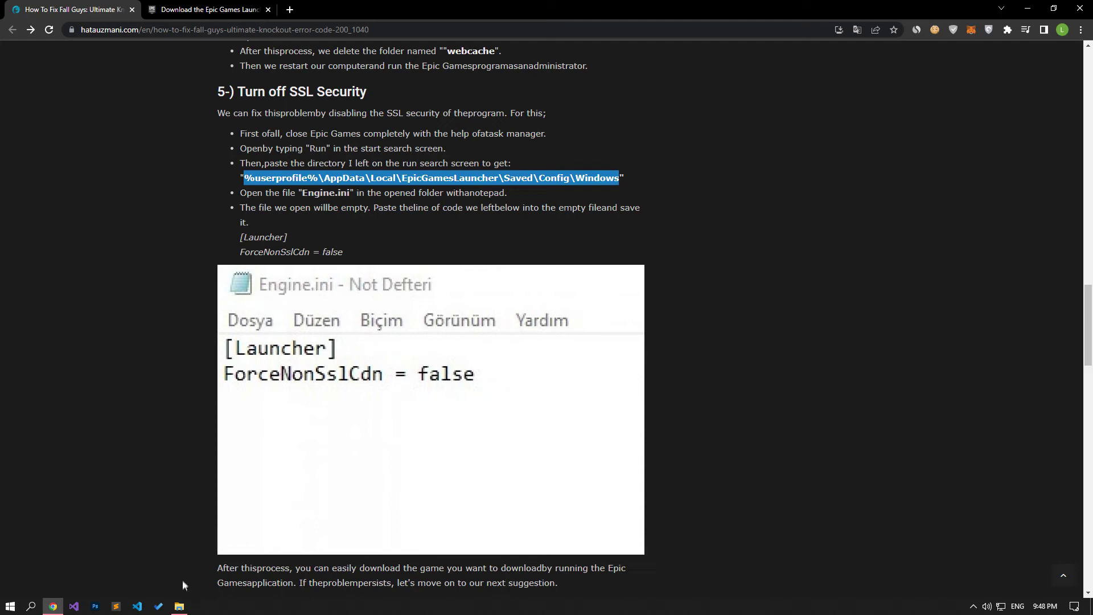
{"action": "left_click", "coordinate": [179, 606]}
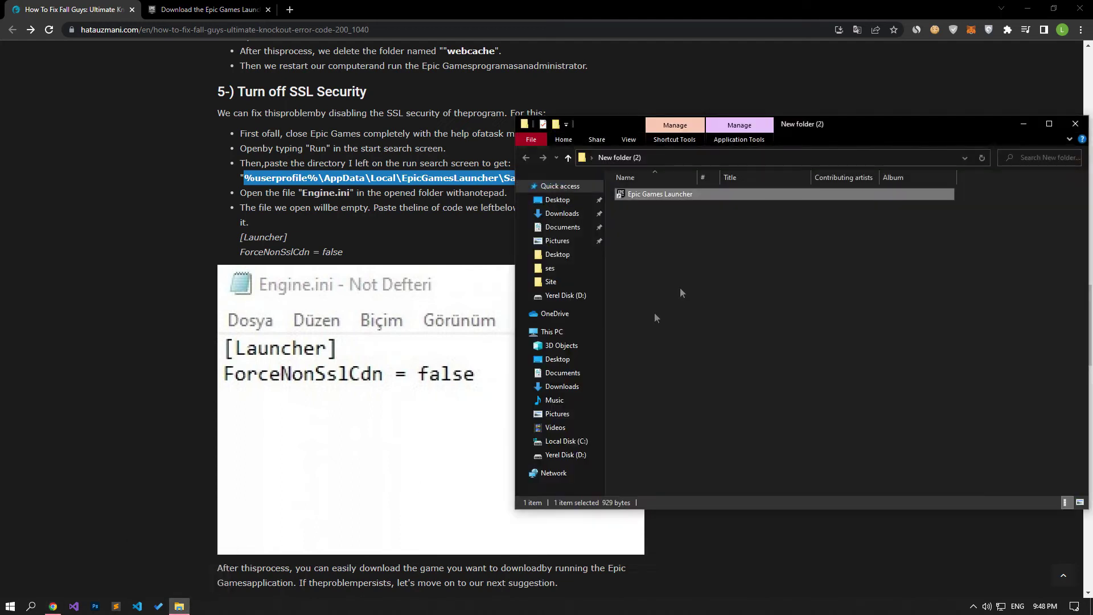